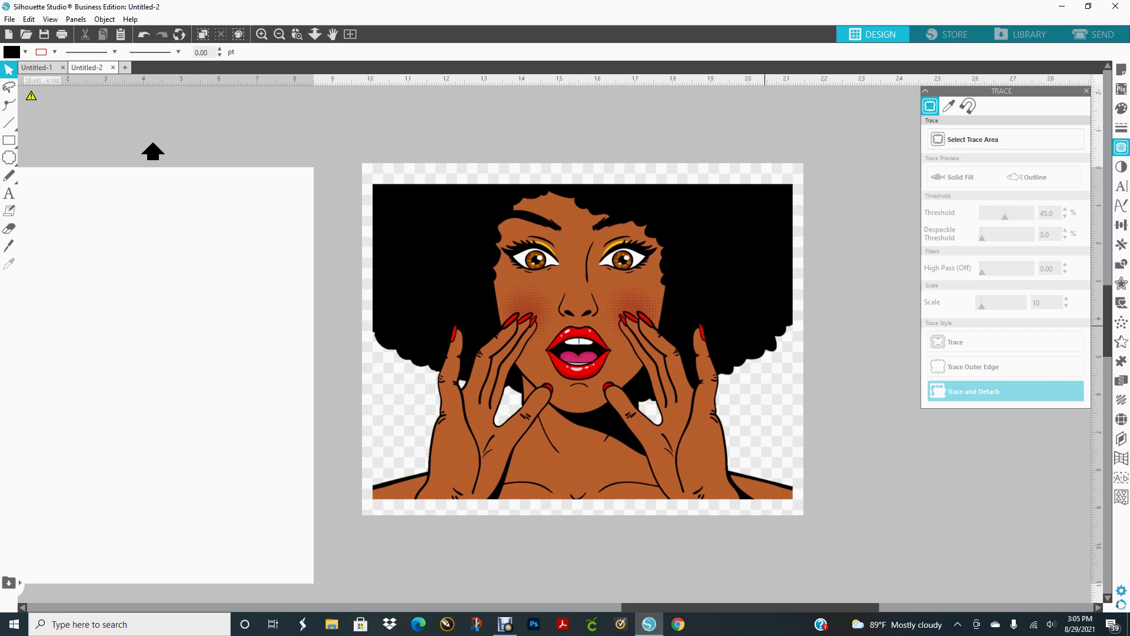
pyautogui.moveTo(8, 140)
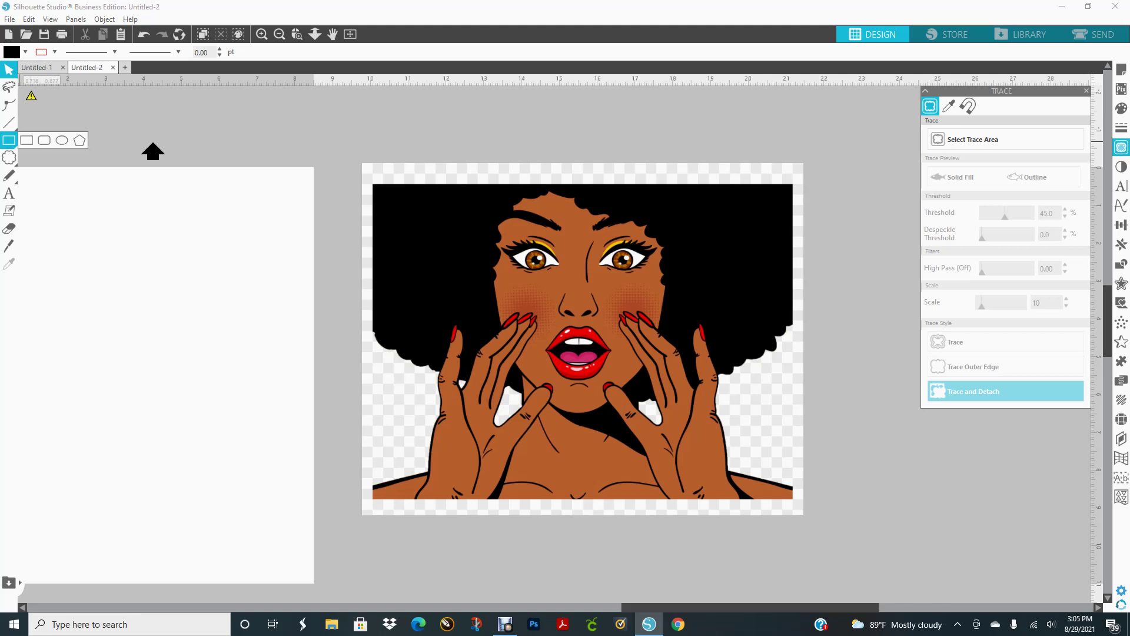
pyautogui.click(62, 140)
pyautogui.moveTo(9, 157)
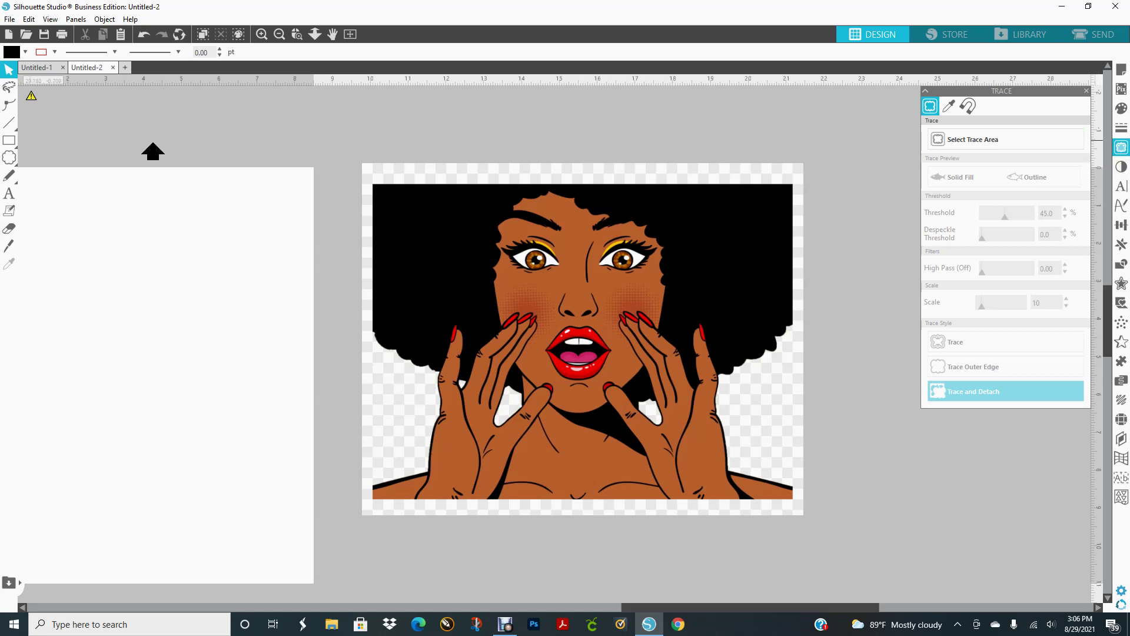
# Trace the whole portrait image at an 85% threshold using Trace and Detach.
pyautogui.click(1120, 148)
pyautogui.click(1121, 147)
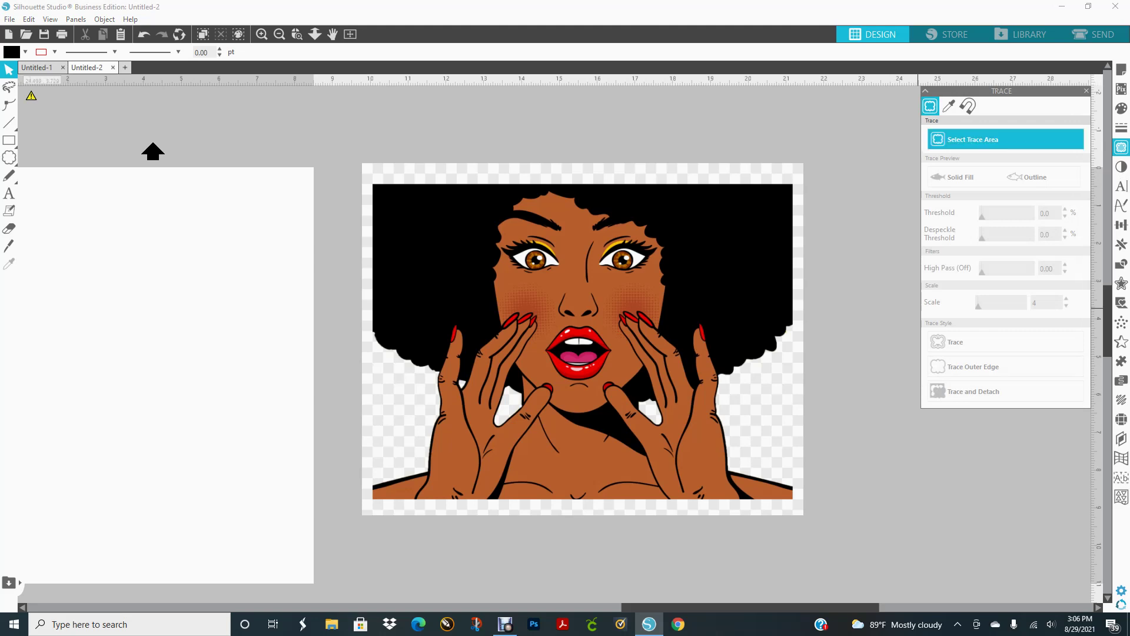
pyautogui.click(1005, 139)
pyautogui.moveTo(339, 128)
pyautogui.mouseDown()
pyautogui.moveTo(588, 151)
pyautogui.moveTo(796, 243)
pyautogui.moveTo(839, 437)
pyautogui.moveTo(832, 523)
pyautogui.mouseUp()
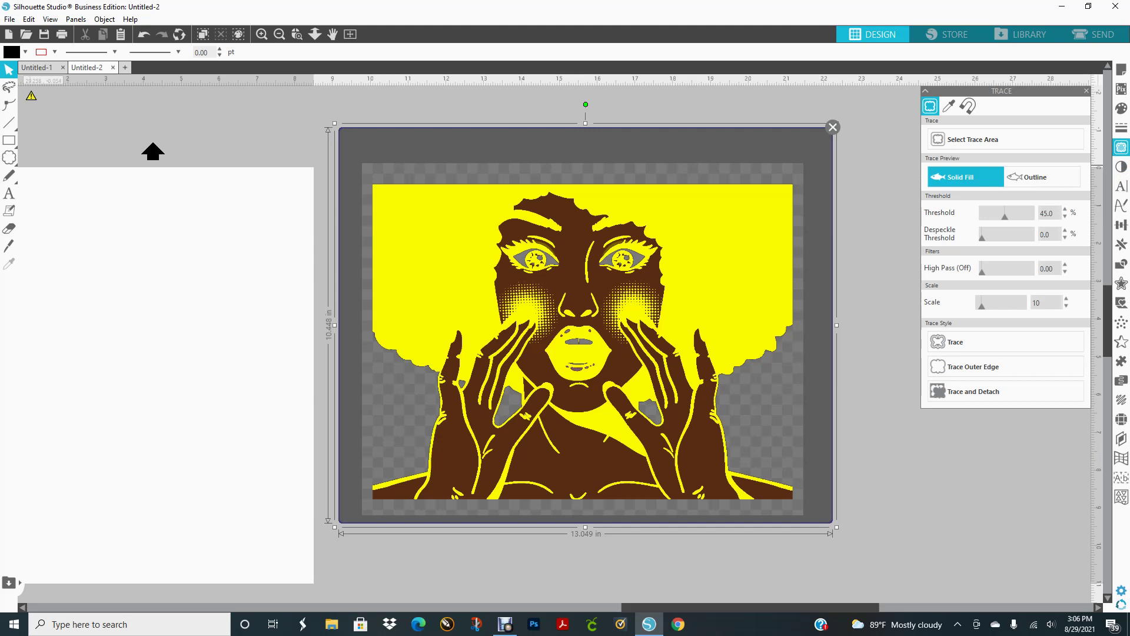
pyautogui.moveTo(1005, 215); pyautogui.dragTo(1026, 215)
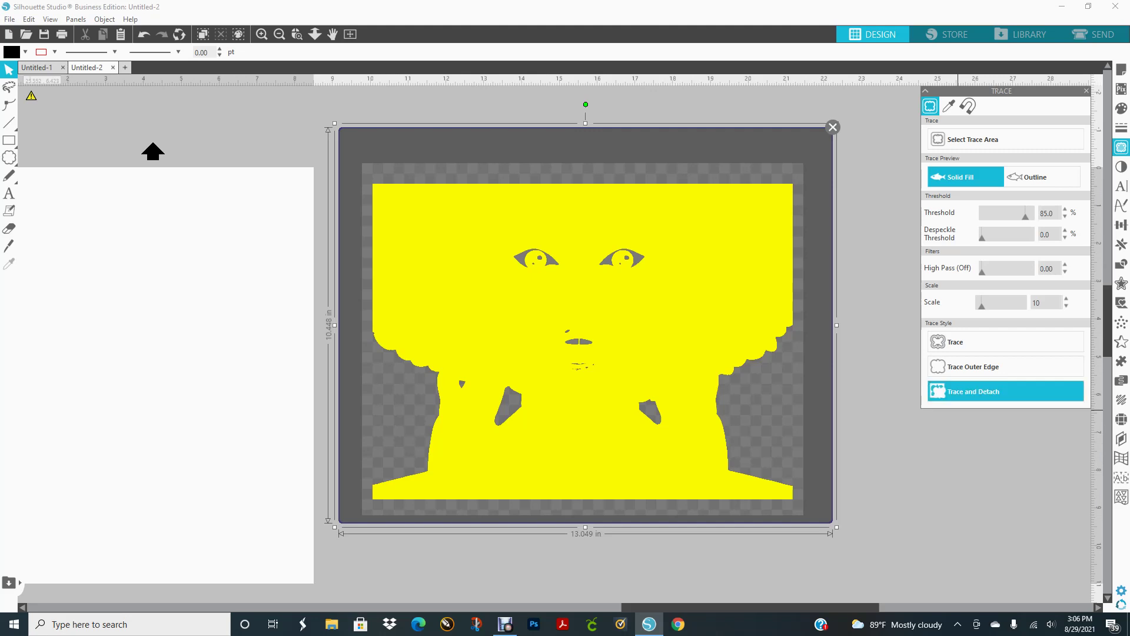
pyautogui.click(1001, 391)
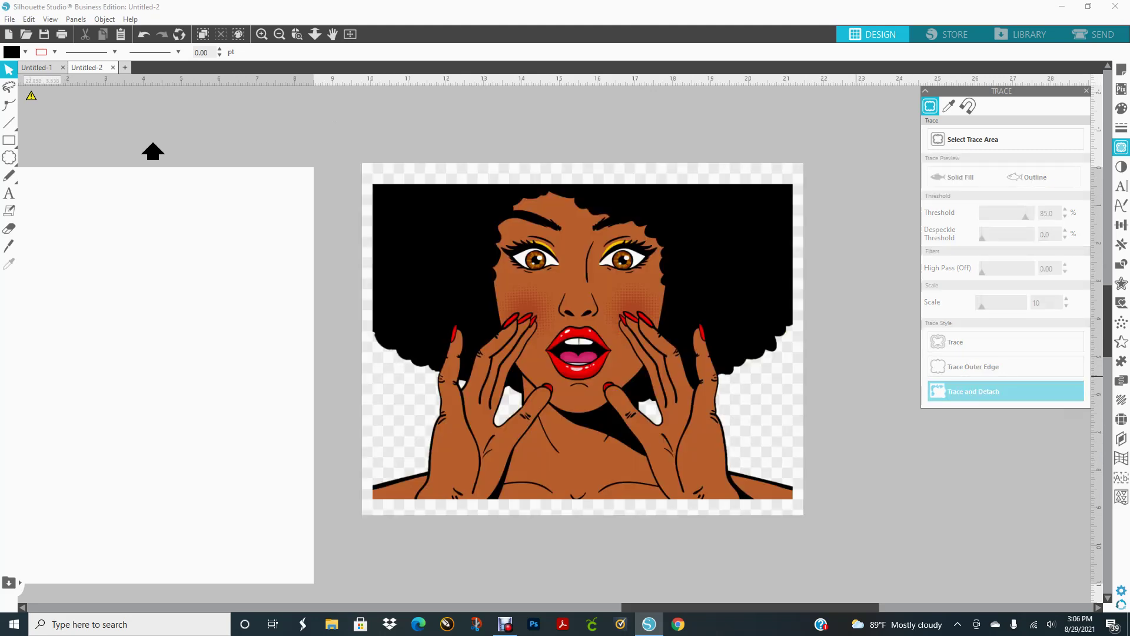
# Move the detached portrait off its checkered background, delete the leftover background, and move the portrait back beside the page.
pyautogui.moveTo(721, 312)
pyautogui.mouseDown()
pyautogui.moveTo(565, 318)
pyautogui.moveTo(308, 300)
pyautogui.mouseUp()
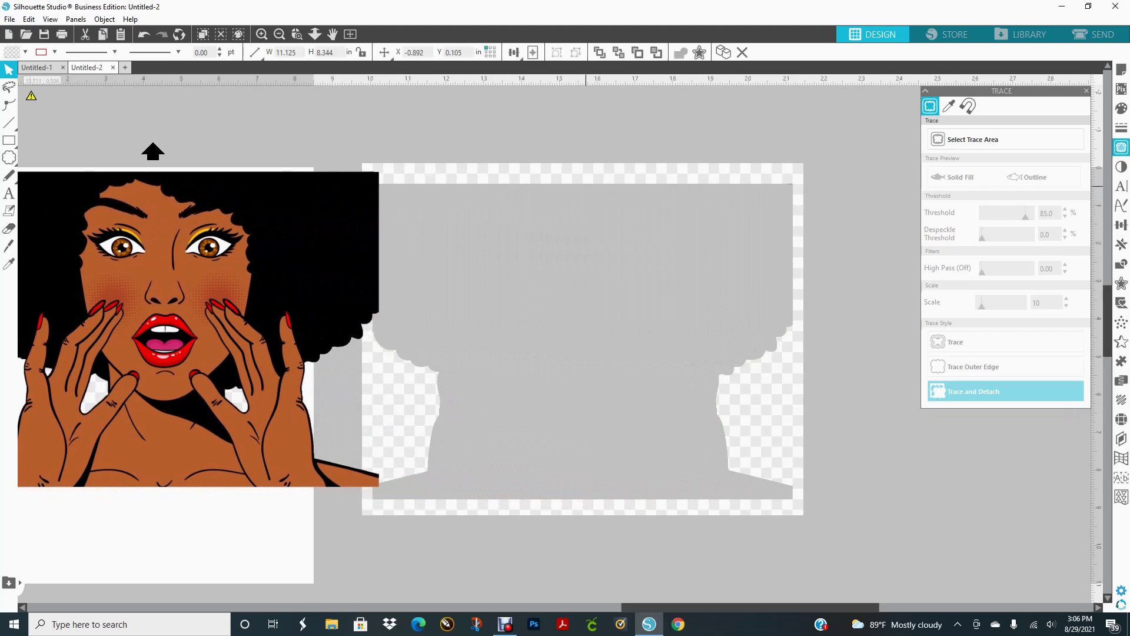
pyautogui.click(614, 165)
pyautogui.press('Delete')
pyautogui.moveTo(100, 410); pyautogui.dragTo(533, 396)
pyautogui.click(521, 376)
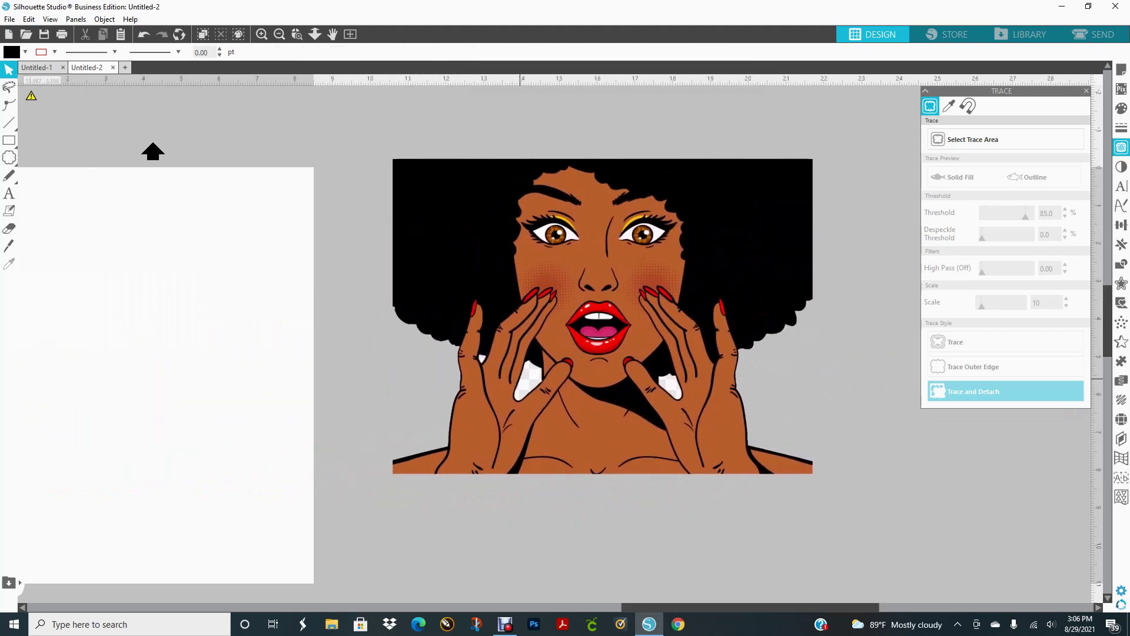
# Trace the area around the hands and chin at a 45% threshold, and separate the outlines from the portrait.
pyautogui.click(1005, 139)
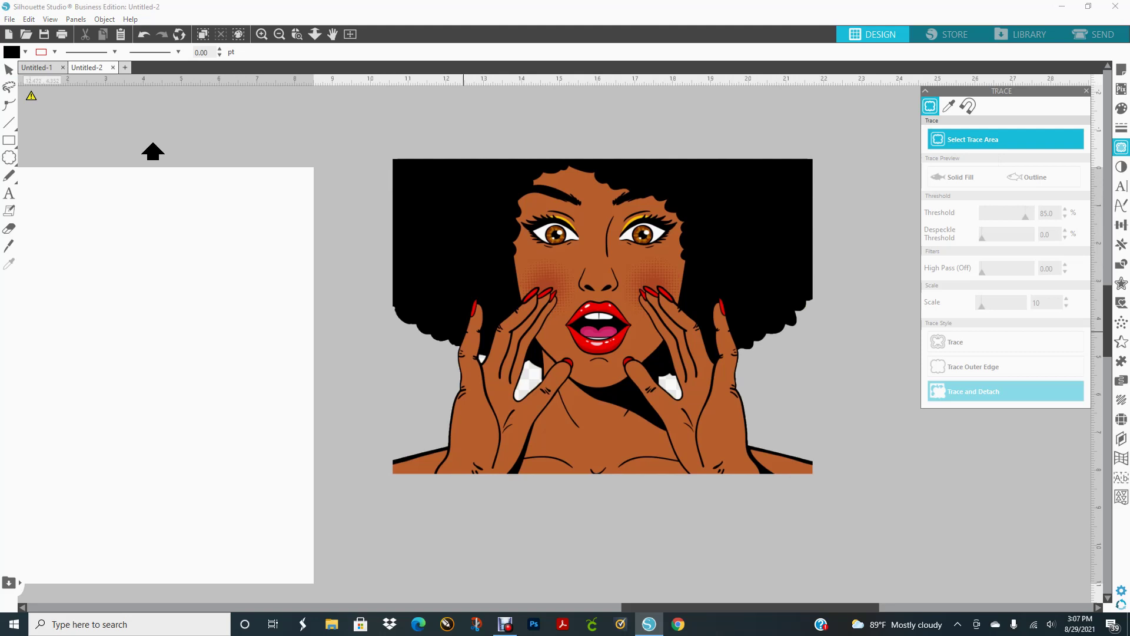
pyautogui.moveTo(463, 338); pyautogui.dragTo(716, 422)
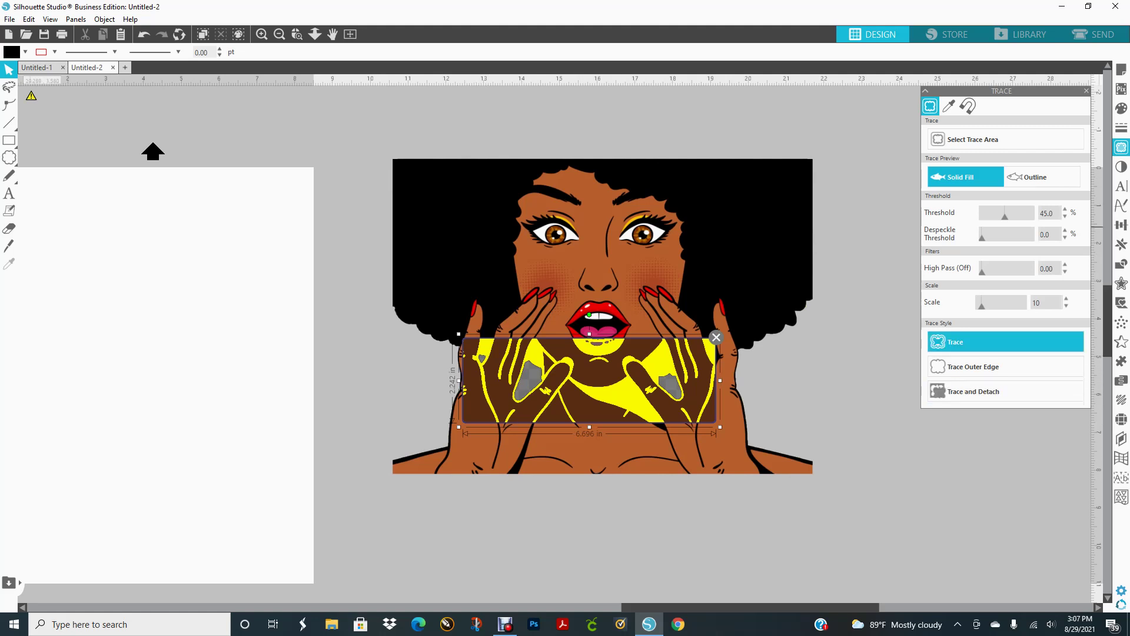
pyautogui.click(942, 343)
pyautogui.moveTo(725, 253); pyautogui.dragTo(399, 259)
pyautogui.click(577, 377)
pyautogui.moveTo(590, 381); pyautogui.dragTo(660, 365)
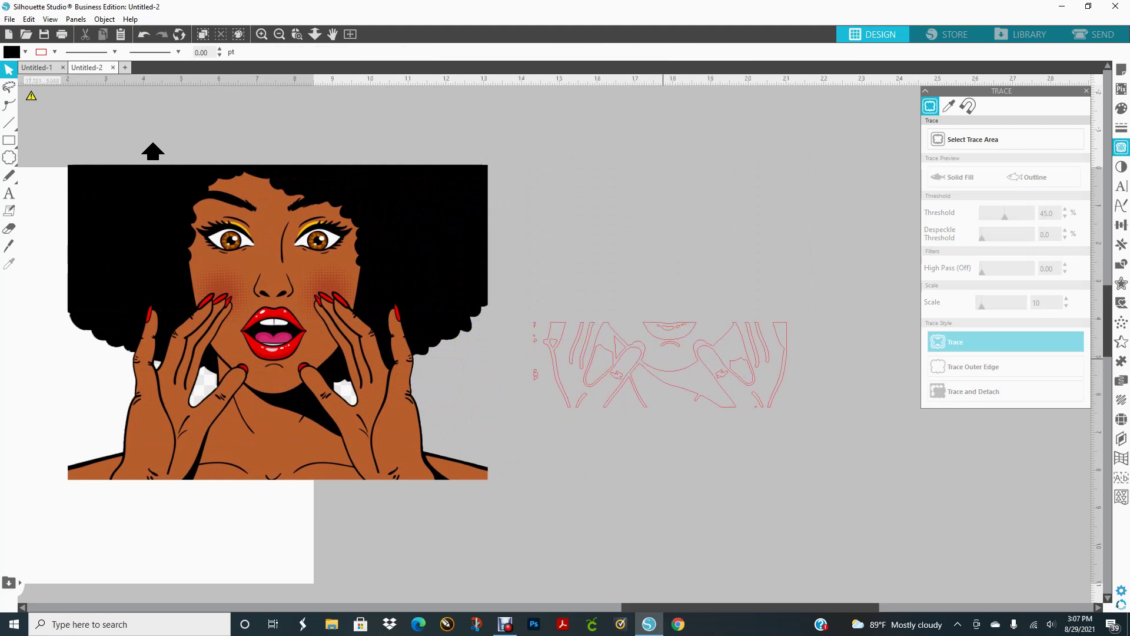
# Release the compound path of the traced hand and chin outlines, and shift the portrait closer to them.
pyautogui.rightClick(660, 365)
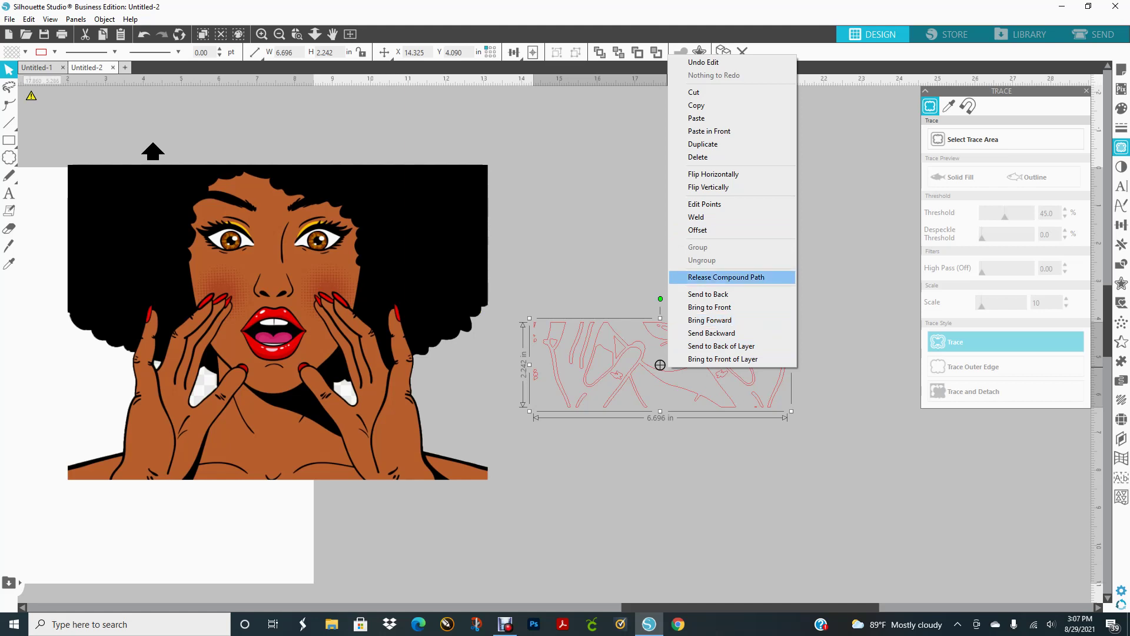
pyautogui.click(726, 277)
pyautogui.moveTo(159, 328); pyautogui.dragTo(217, 300)
pyautogui.press('Escape')
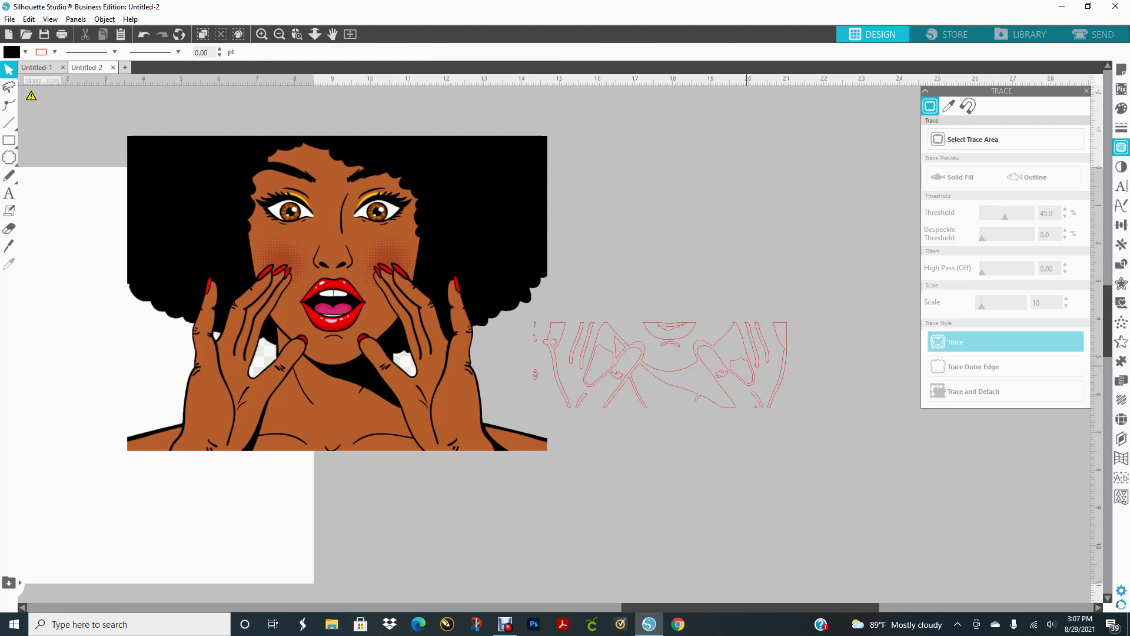
# Check whether the white checkered pieces between the thumbs and fingers can be selected separately from the portrait.
pyautogui.click(403, 367)
pyautogui.click(724, 372)
pyautogui.click(259, 356)
pyautogui.moveTo(259, 356); pyautogui.dragTo(262, 358)
pyautogui.click(293, 355)
pyautogui.click(262, 358)
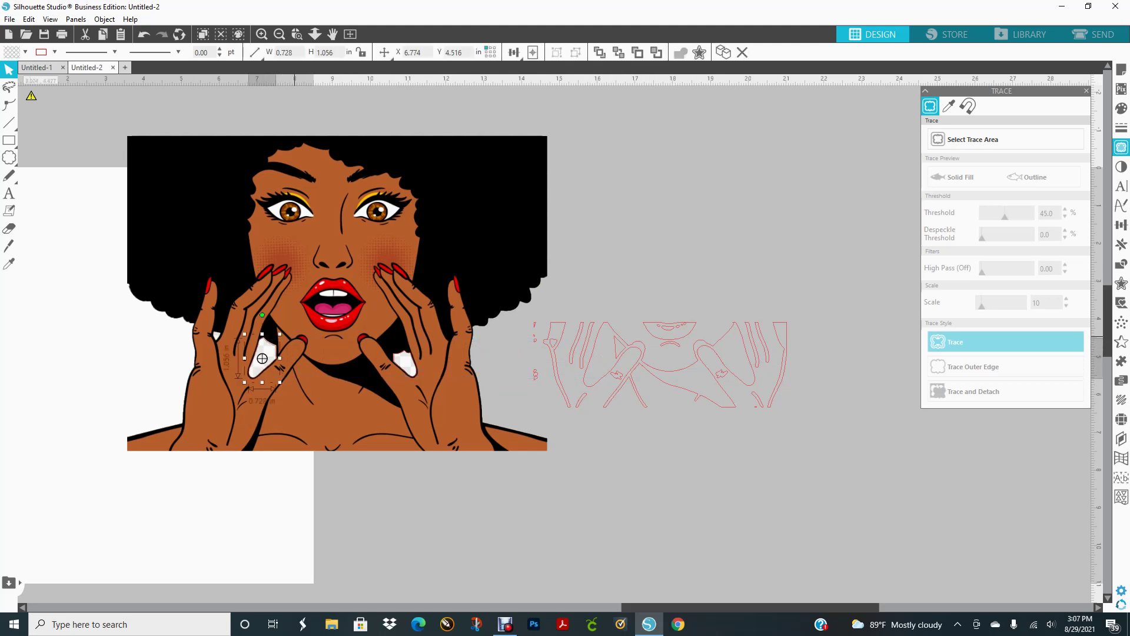
pyautogui.moveTo(262, 358); pyautogui.dragTo(262, 358)
pyautogui.click(640, 214)
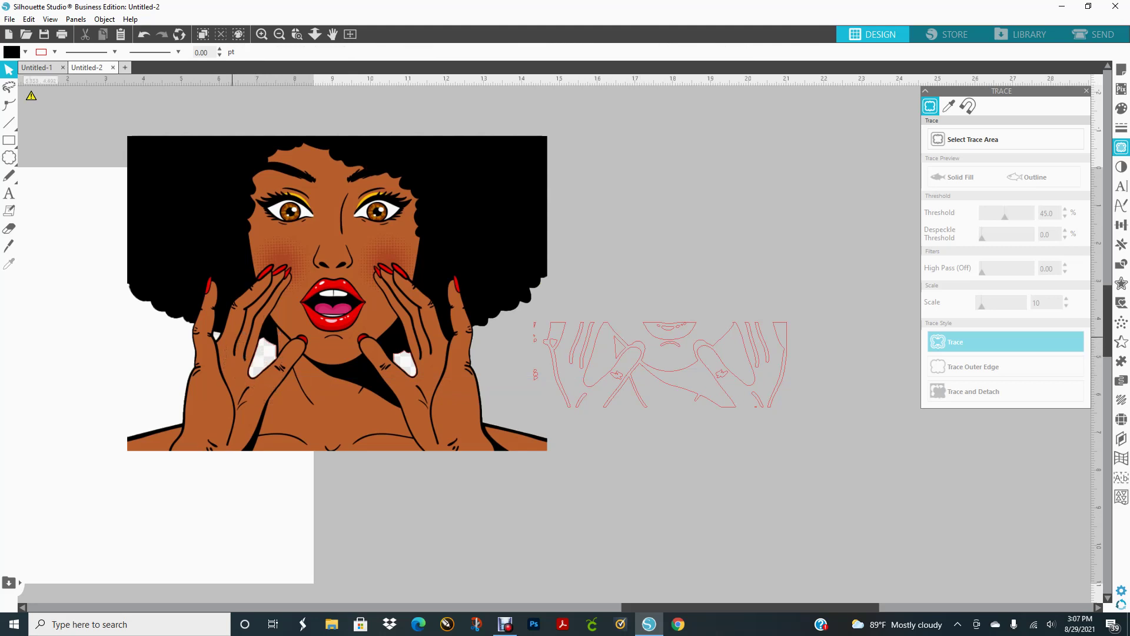
# Select all the separate traced hand and chin outlines and delete them.
pyautogui.moveTo(555, 346)
pyautogui.mouseDown()
pyautogui.moveTo(236, 360)
pyautogui.moveTo(218, 337)
pyautogui.mouseUp()
pyautogui.click(676, 275)
pyautogui.moveTo(662, 364); pyautogui.dragTo(660, 365)
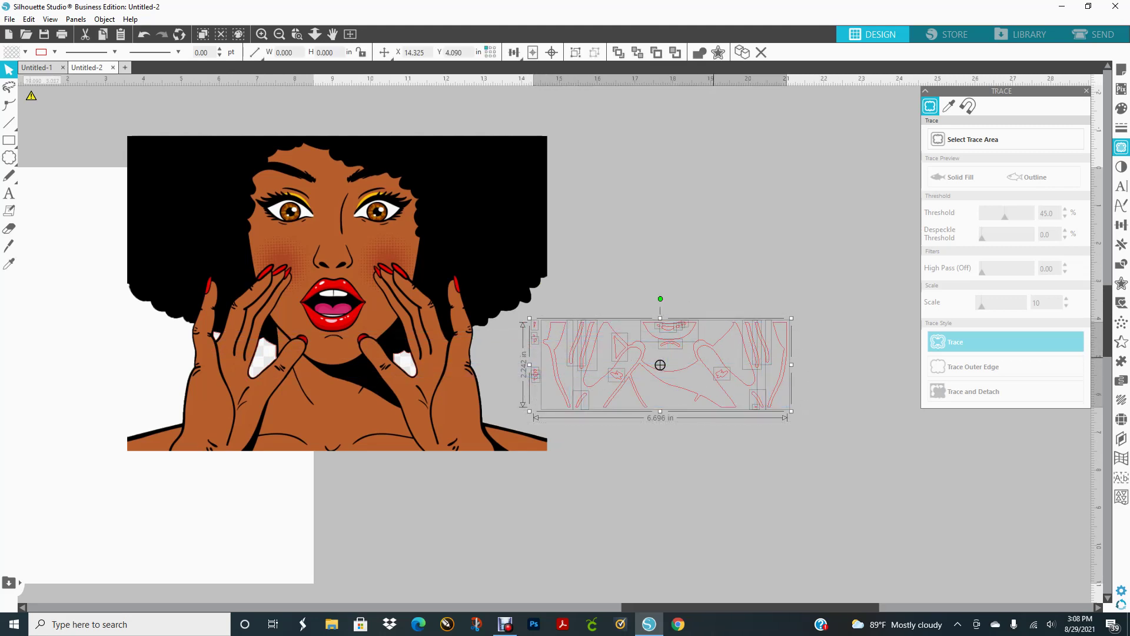
pyautogui.press('Delete')
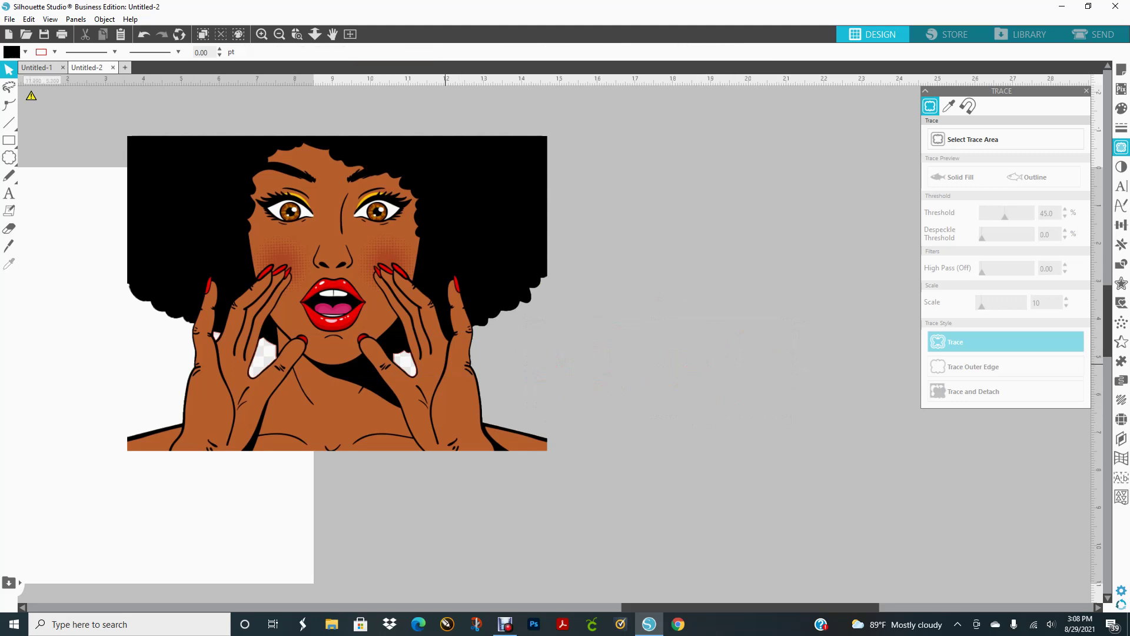
# Select the portrait together with the checkered pieces between the fingers and make them a compound path.
pyautogui.click(336, 293)
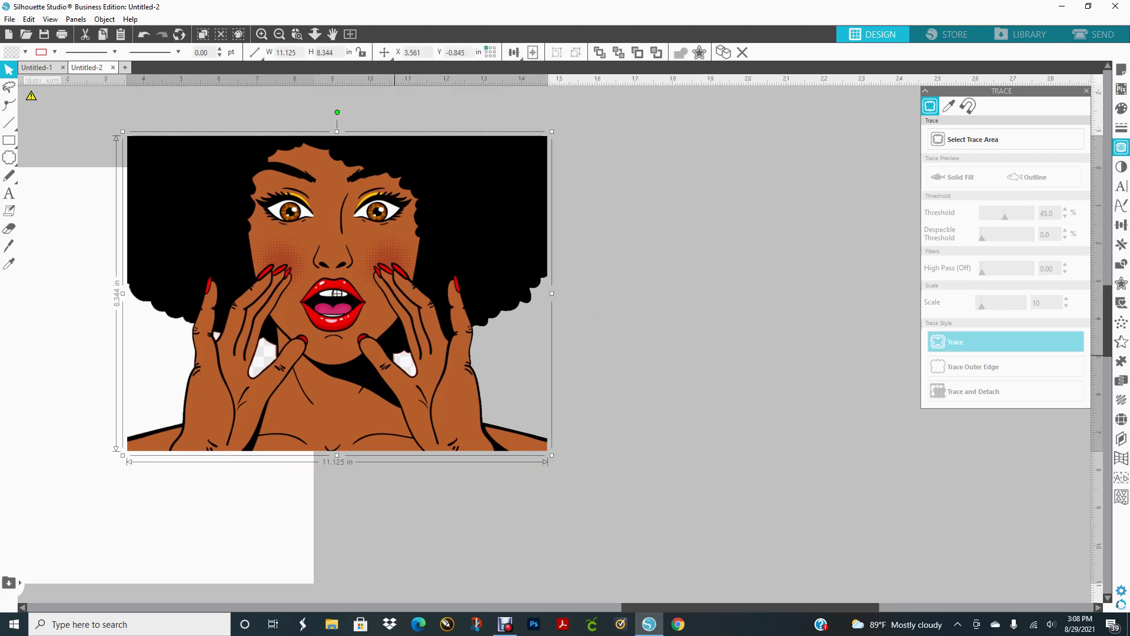
pyautogui.click(397, 355)
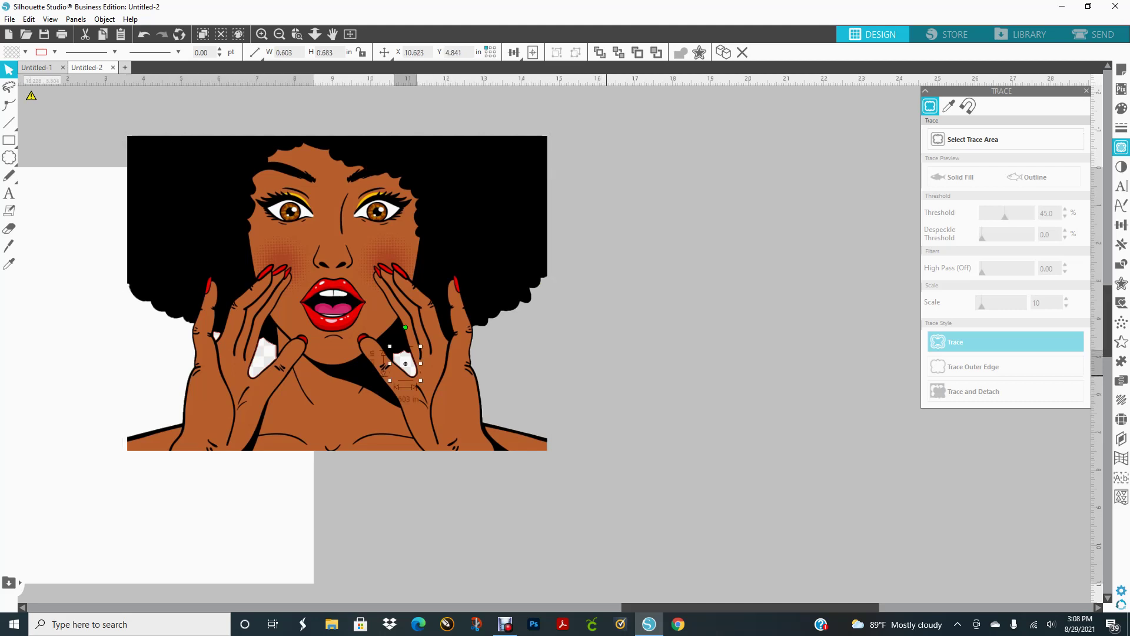
pyautogui.click(725, 501)
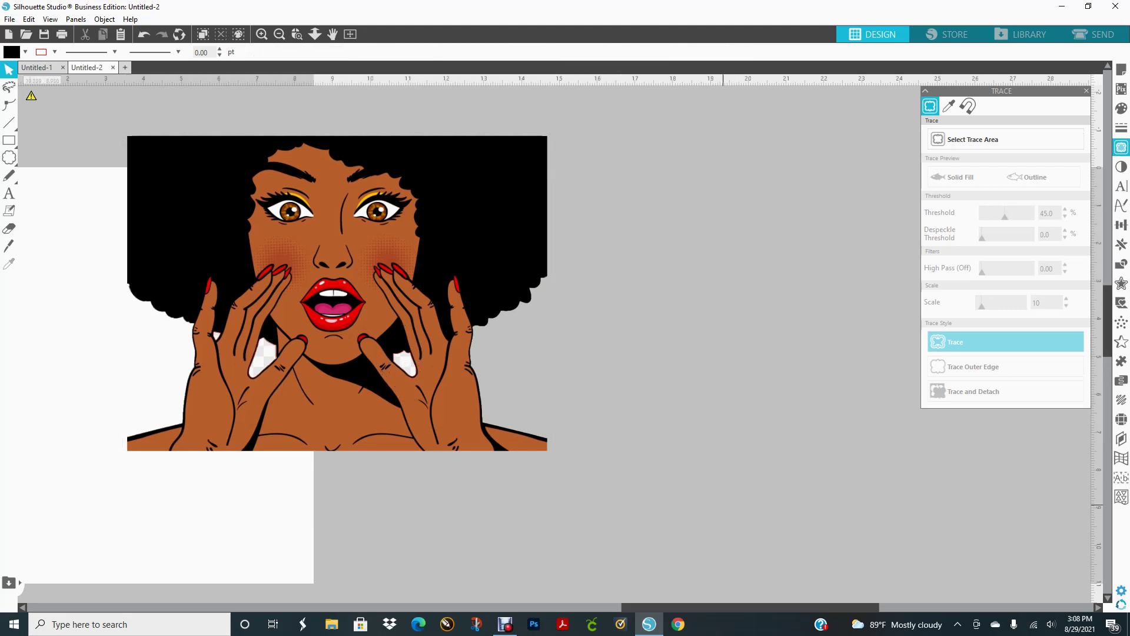
pyautogui.moveTo(603, 512); pyautogui.dragTo(201, 159)
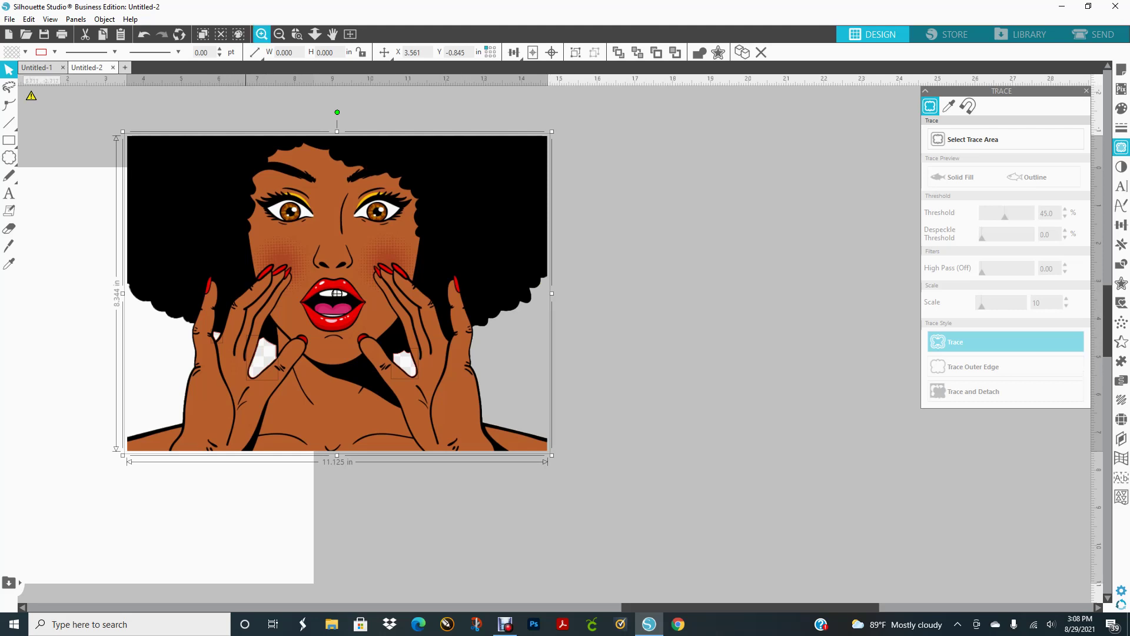
pyautogui.click(261, 33)
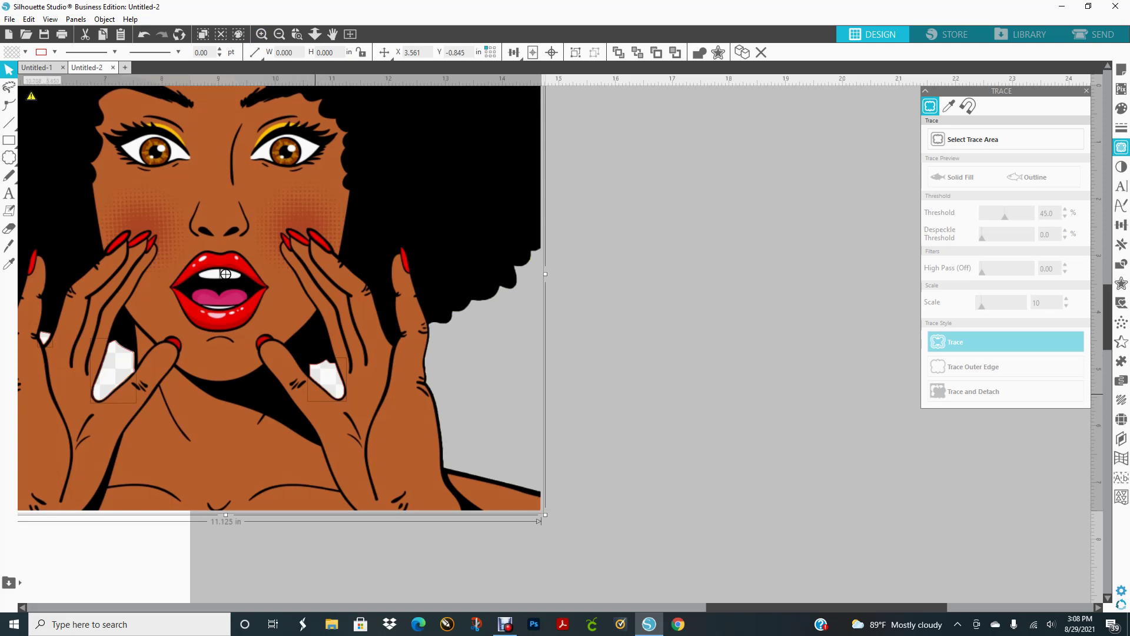
pyautogui.rightClick(389, 235)
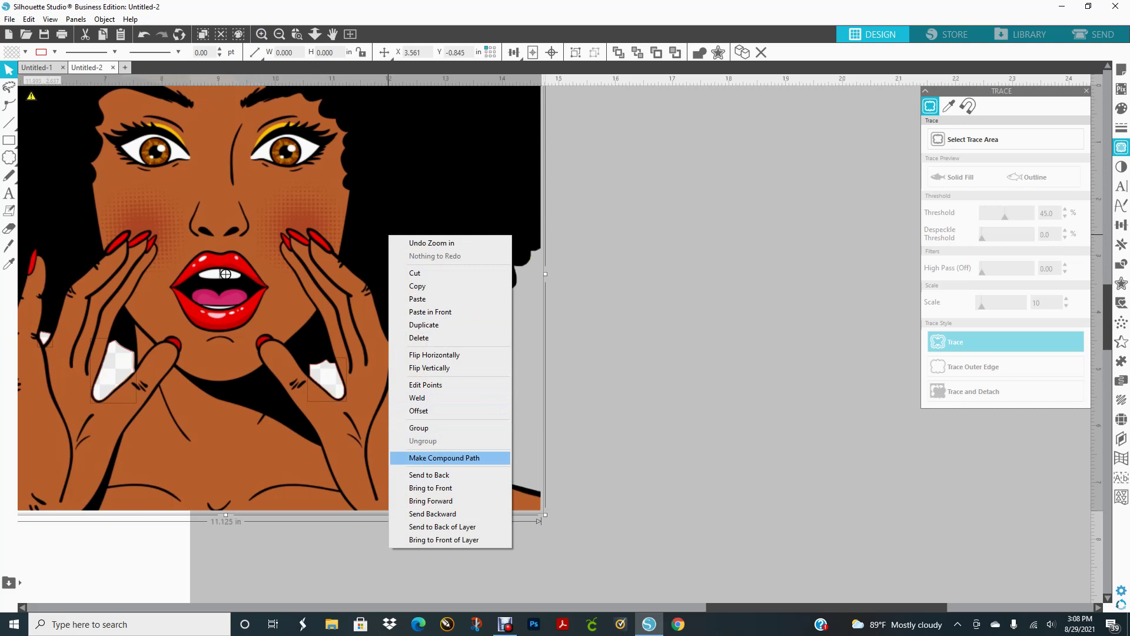
pyautogui.click(445, 458)
# Move the portrait beside the page, shrink it proportionally to about 8.33 by 6.25 in, and close the trace settings.
pyautogui.moveTo(226, 274); pyautogui.dragTo(517, 379)
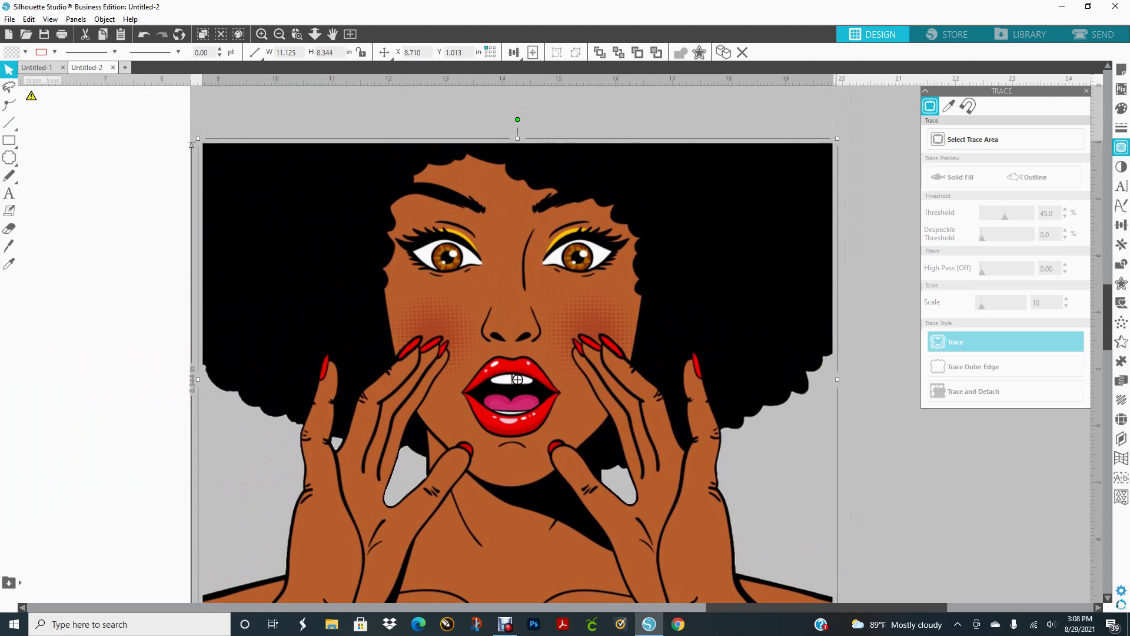
pyautogui.moveTo(837, 139); pyautogui.dragTo(679, 257)
pyautogui.click(1086, 91)
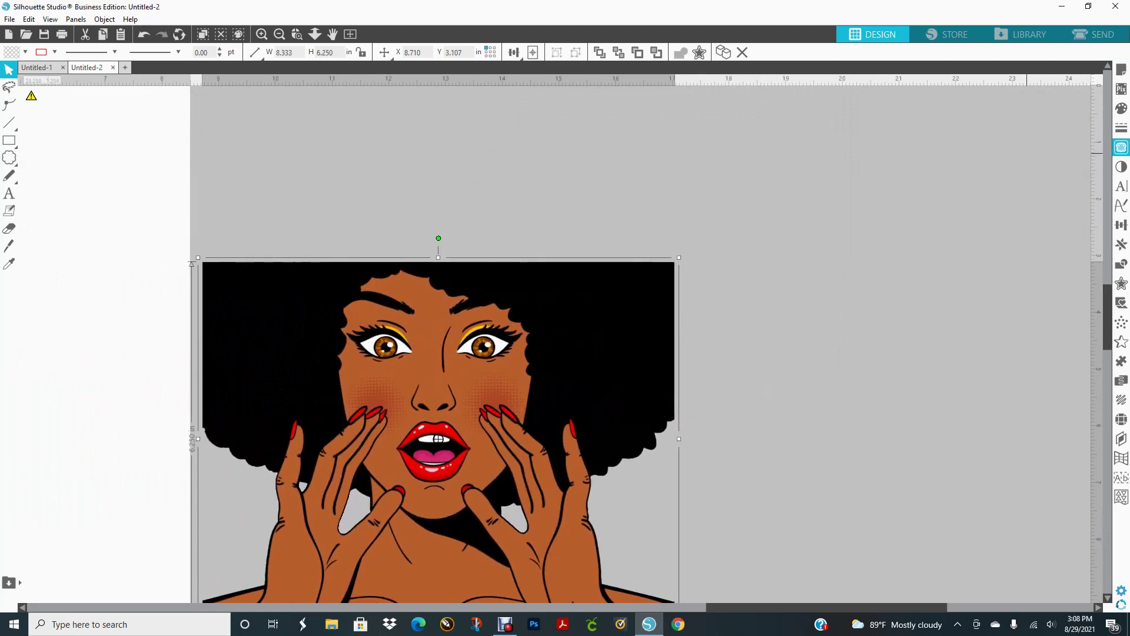
# Reposition the portrait on the gray area beside the page, leaving empty space above it.
pyautogui.moveTo(789, 607); pyautogui.dragTo(673, 607)
pyautogui.moveTo(854, 447); pyautogui.dragTo(337, 368)
pyautogui.moveTo(188, 360); pyautogui.dragTo(715, 441)
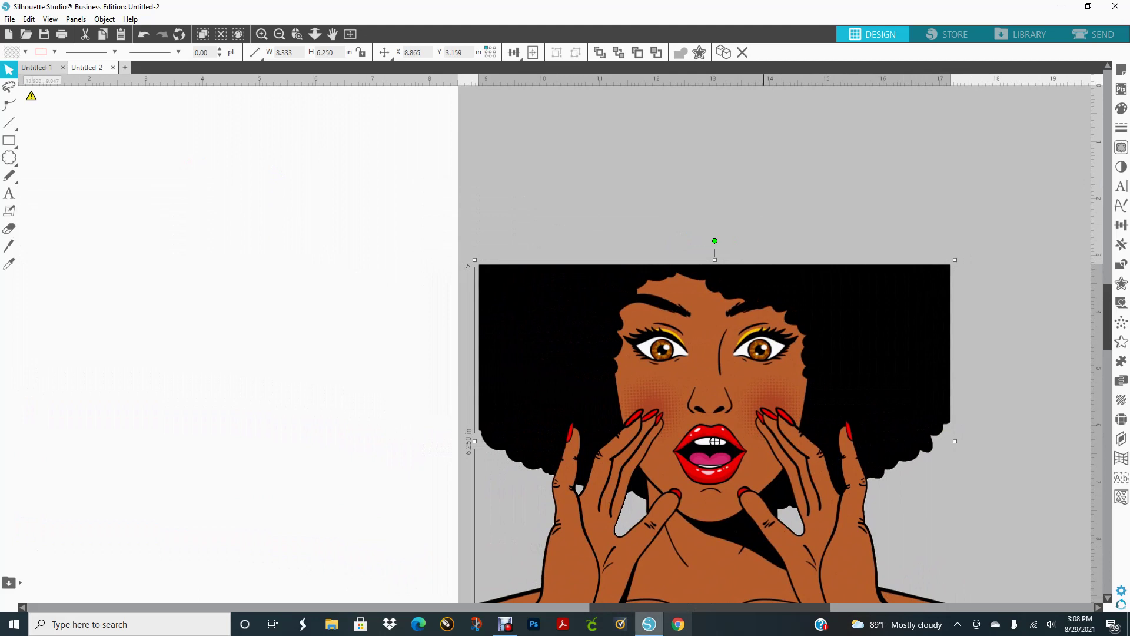
pyautogui.hscroll(4, 715, 441)
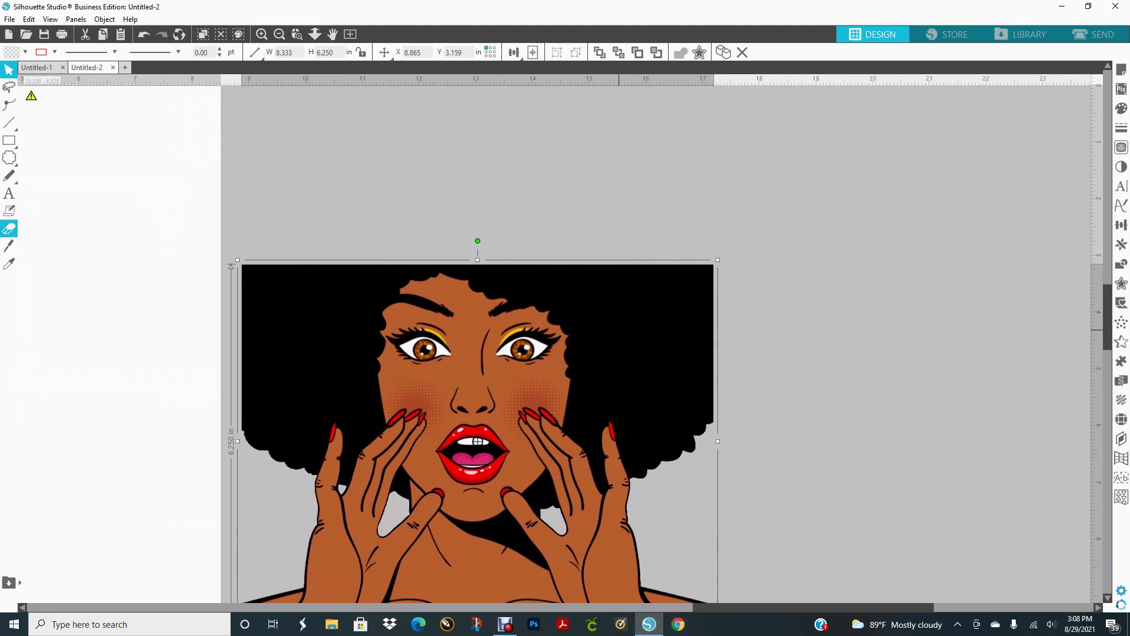
pyautogui.moveTo(477, 441); pyautogui.dragTo(509, 507)
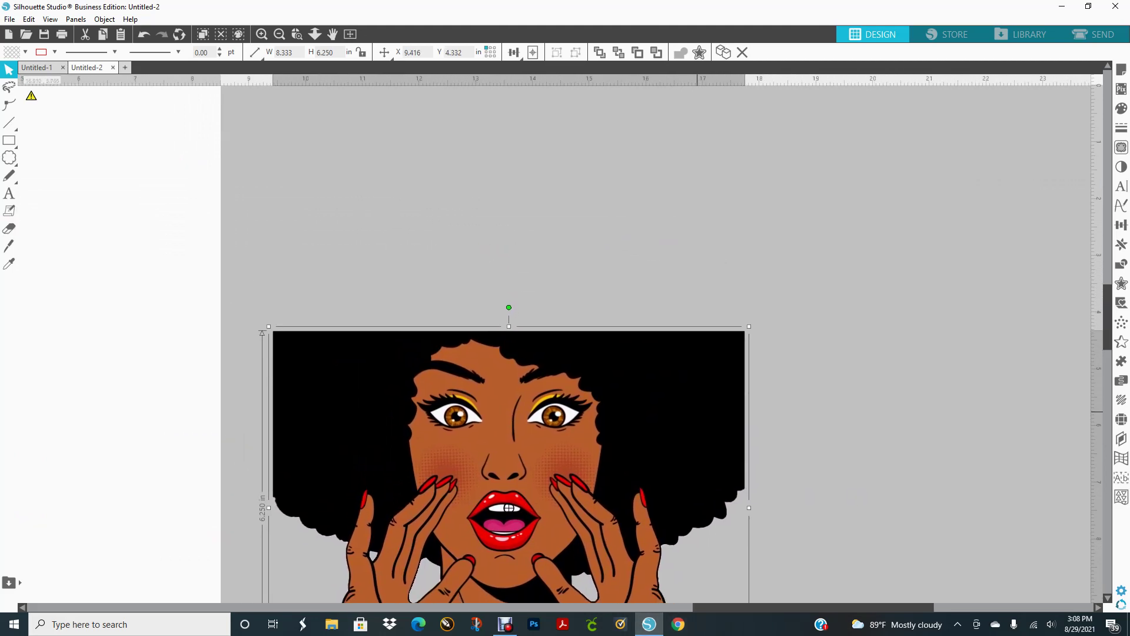
pyautogui.click(512, 229)
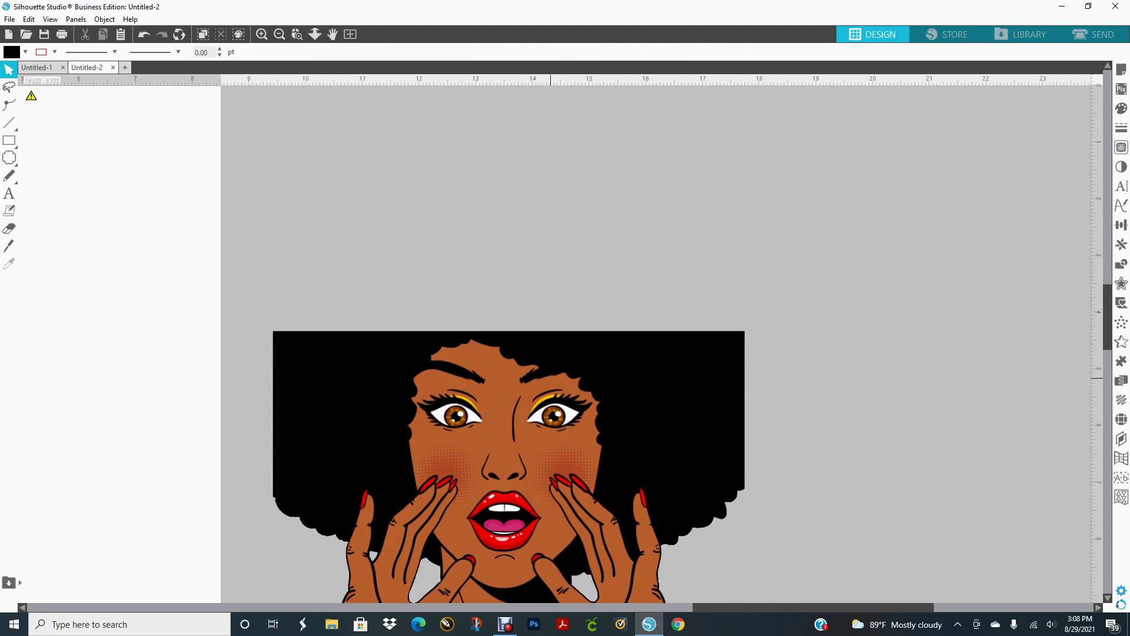
pyautogui.moveTo(550, 378); pyautogui.dragTo(608, 371)
# Draw a black flower-shaped polygon about 4.3 in wide above the portrait and convert it to a path.
pyautogui.click(9, 158)
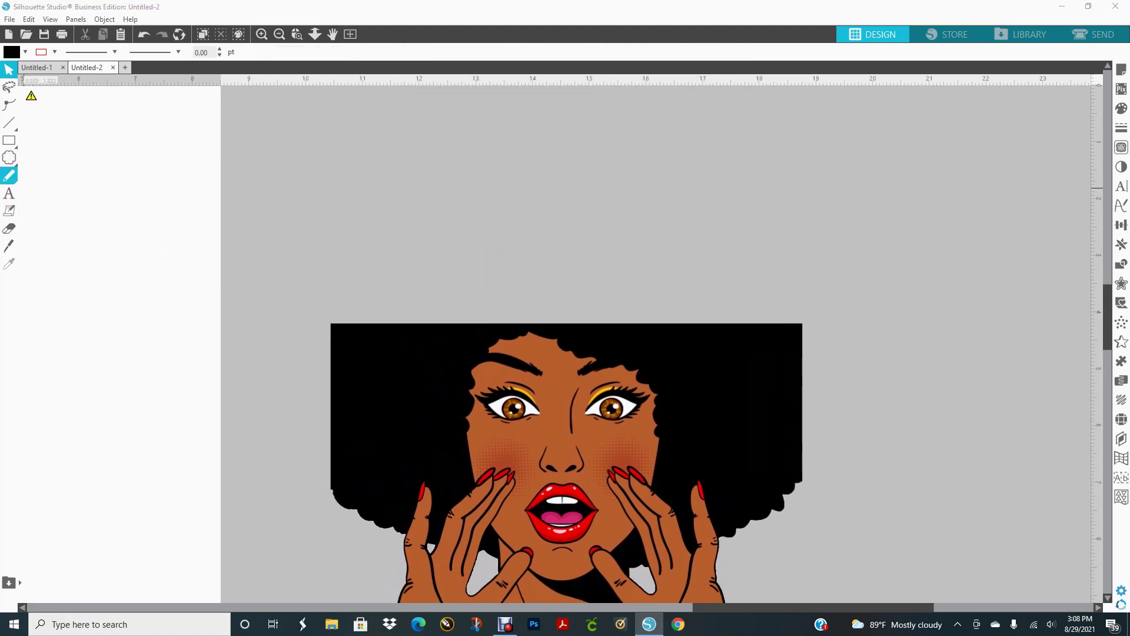
pyautogui.click(62, 193)
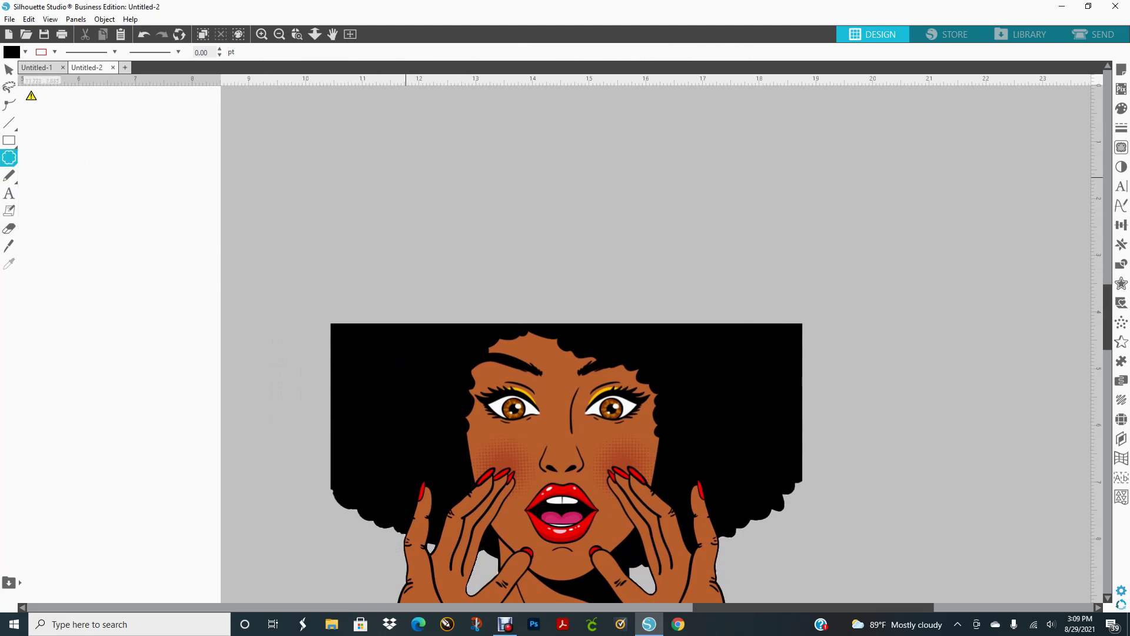
pyautogui.moveTo(389, 171); pyautogui.dragTo(495, 239)
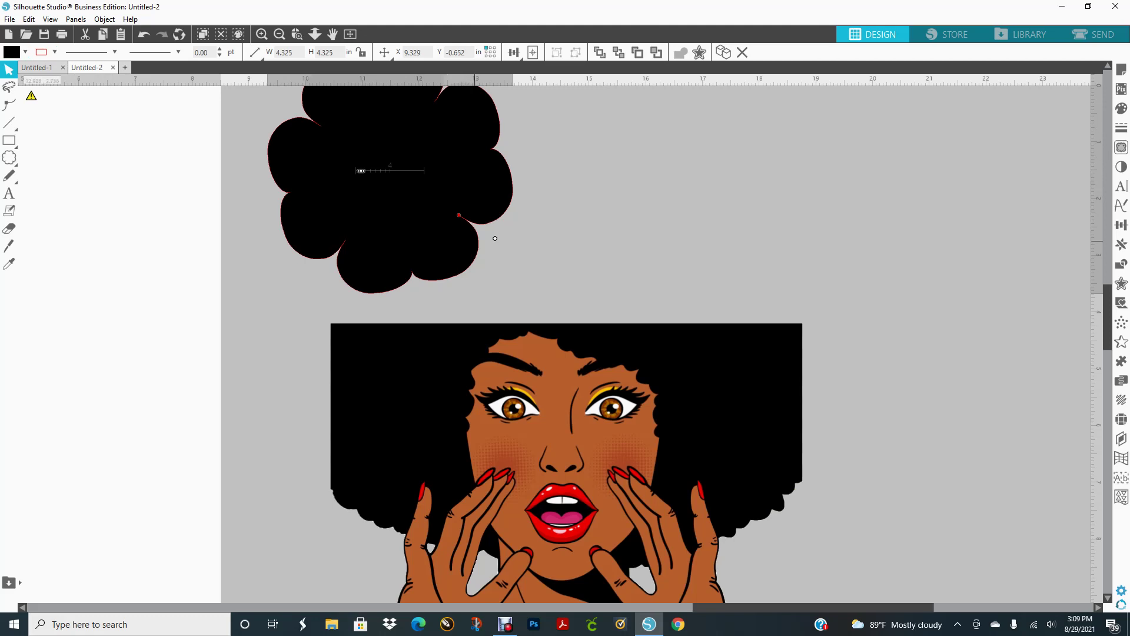
pyautogui.rightClick(457, 167)
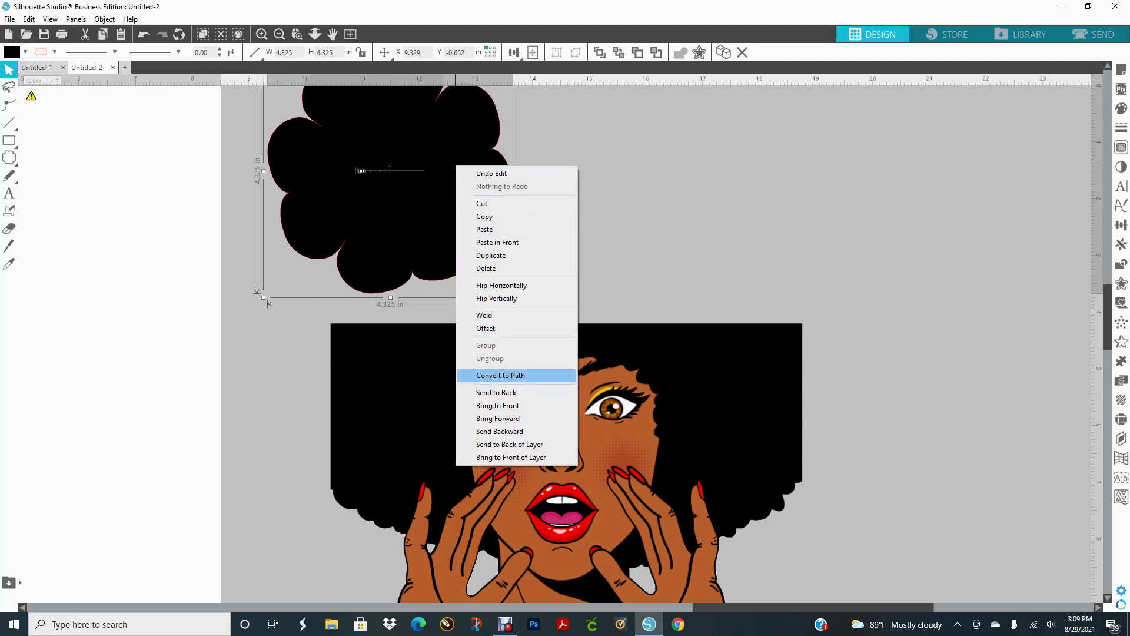
pyautogui.click(500, 375)
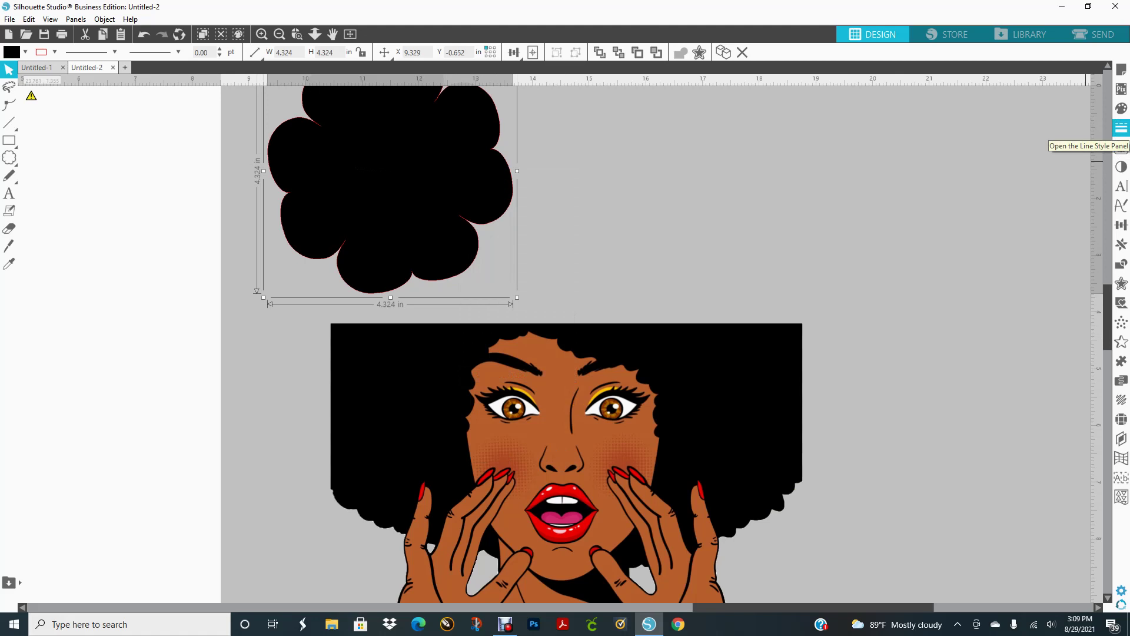
# Get rid of the flower shape's red outline using the line colour settings.
pyautogui.click(1122, 128)
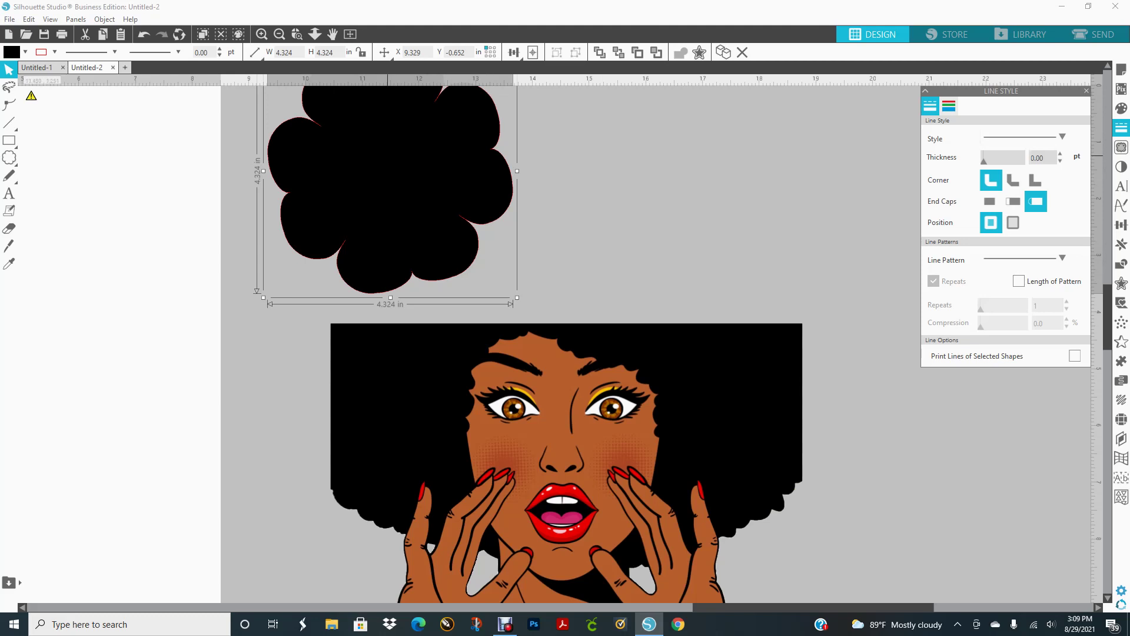
pyautogui.click(54, 52)
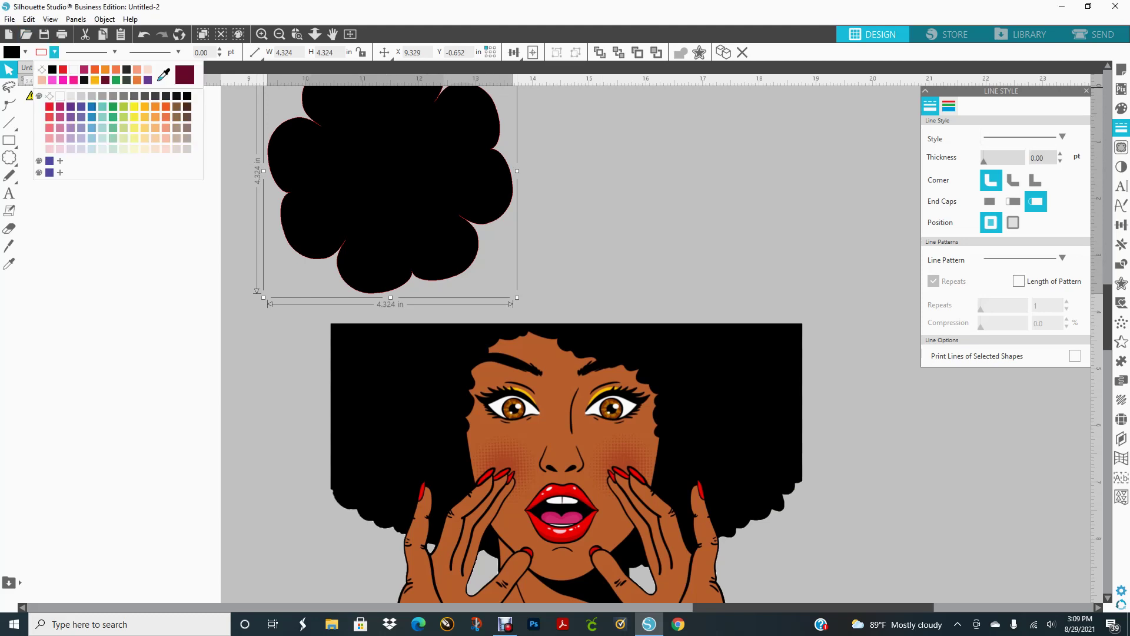
pyautogui.press('Escape')
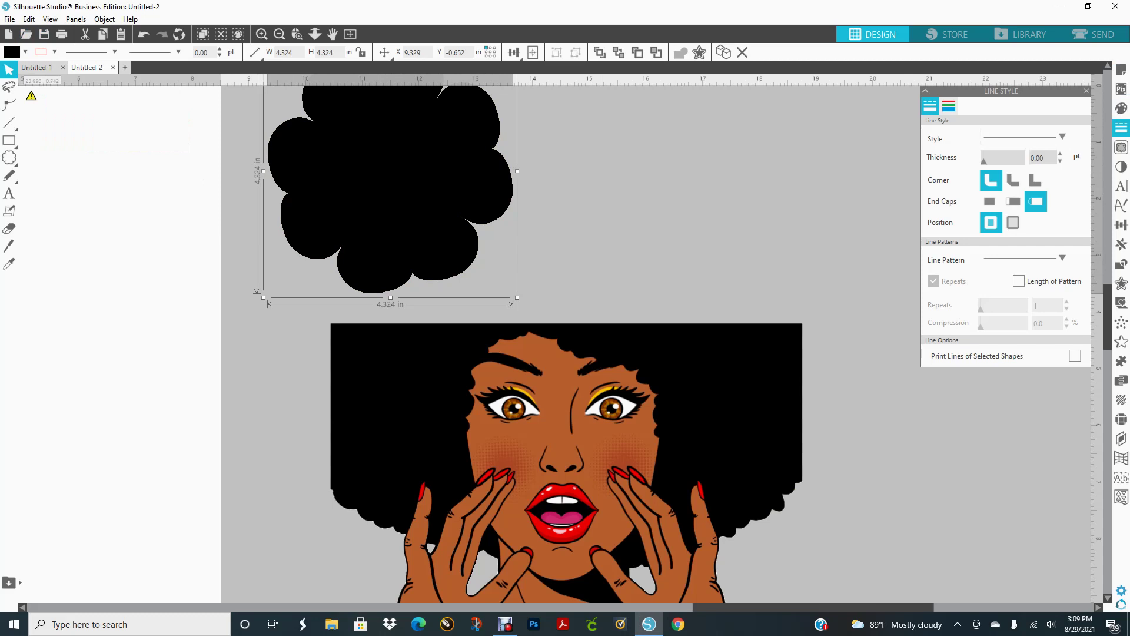
pyautogui.click(948, 106)
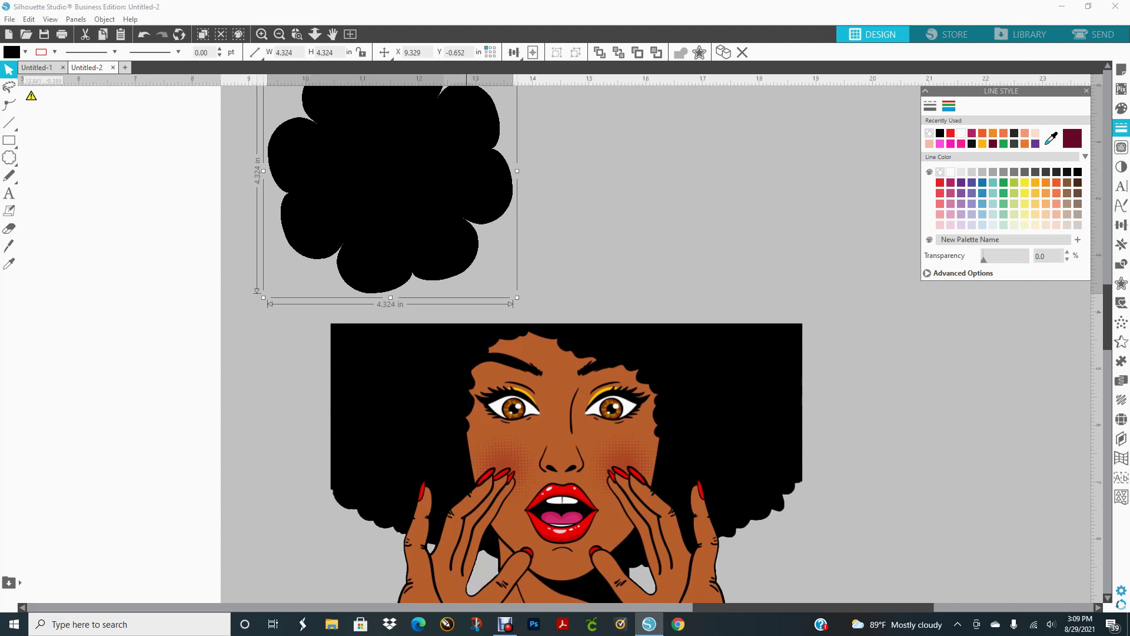
pyautogui.click(55, 52)
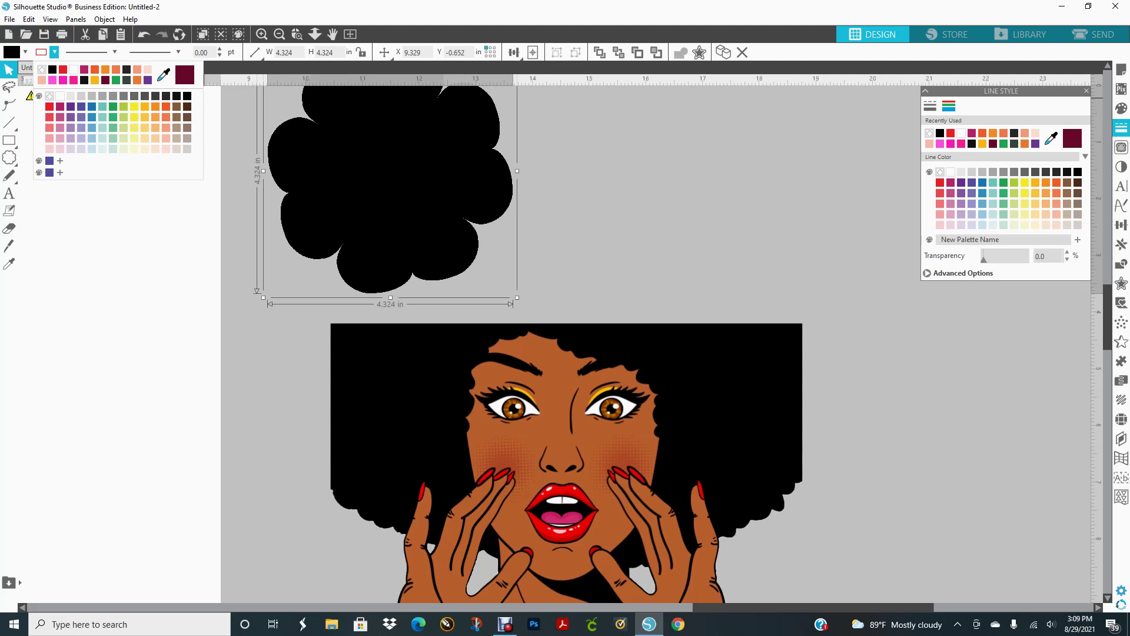
pyautogui.click(204, 98)
# Move the black flower shape over the portrait's straight left hair edge and shrink it proportionally to about 2.53 in.
pyautogui.moveTo(397, 187); pyautogui.dragTo(385, 352)
pyautogui.moveTo(505, 209); pyautogui.dragTo(404, 311)
pyautogui.moveTo(322, 334); pyautogui.dragTo(365, 353)
pyautogui.moveTo(370, 406); pyautogui.dragTo(361, 434)
pyautogui.moveTo(357, 381); pyautogui.dragTo(359, 378)
pyautogui.moveTo(363, 424)
pyautogui.mouseDown()
pyautogui.moveTo(364, 446)
pyautogui.moveTo(377, 439)
pyautogui.mouseUp()
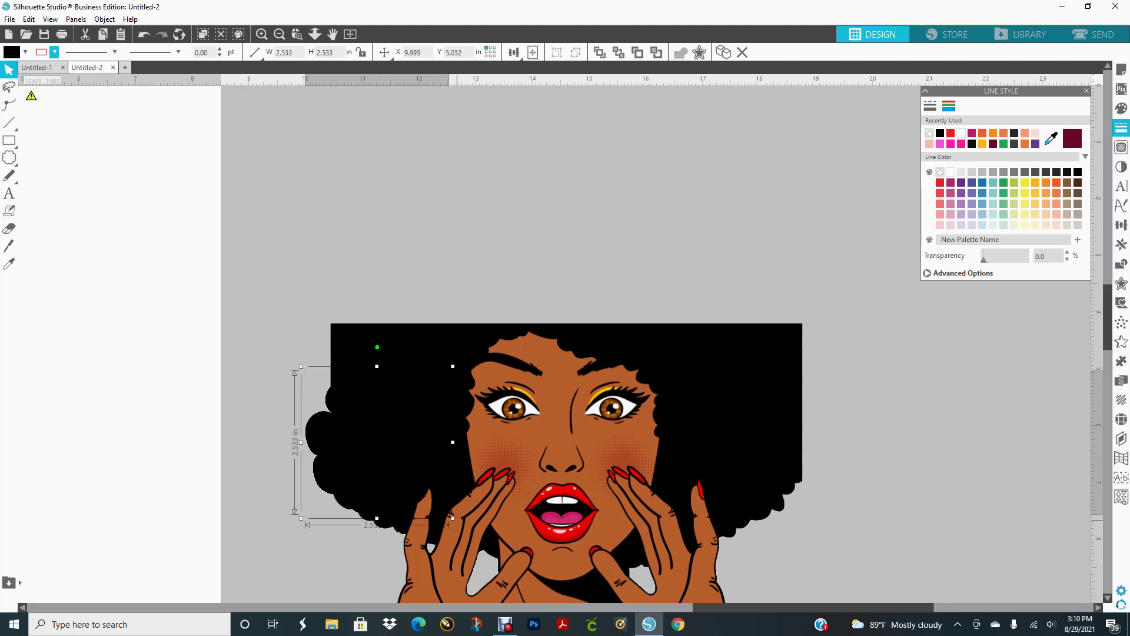
# Reduce the flower to about 2.36 in, fine-tune its position on the lower-left hair edge, and close the line style settings.
pyautogui.moveTo(452, 518); pyautogui.dragTo(443, 509)
pyautogui.moveTo(351, 435); pyautogui.dragTo(351, 439)
pyautogui.moveTo(416, 428); pyautogui.dragTo(418, 431)
pyautogui.click(911, 215)
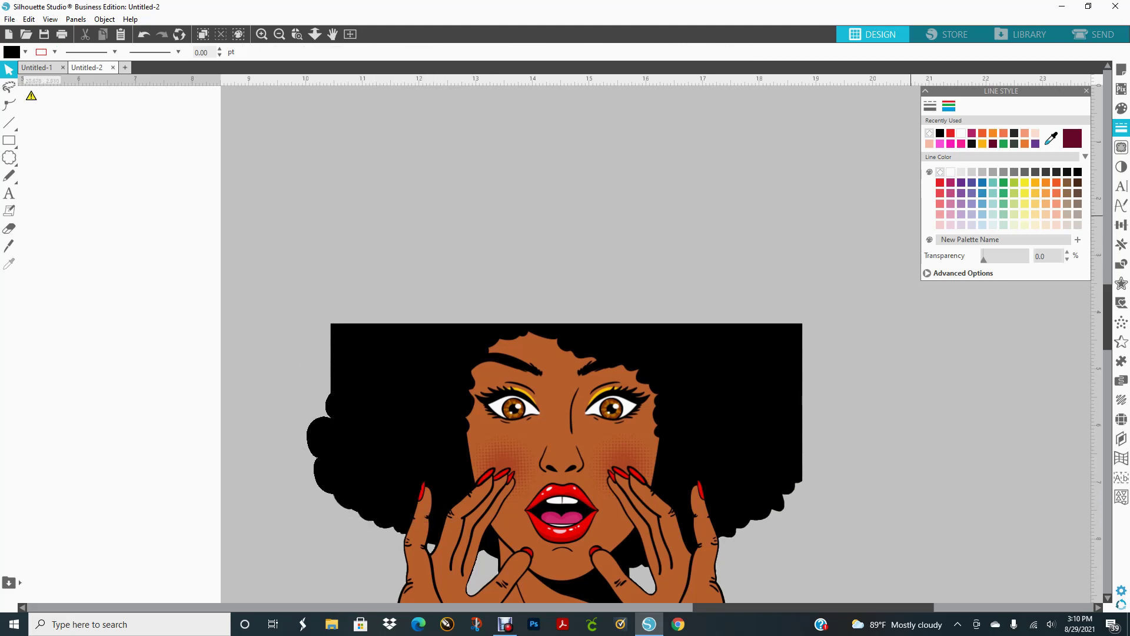
pyautogui.click(1086, 91)
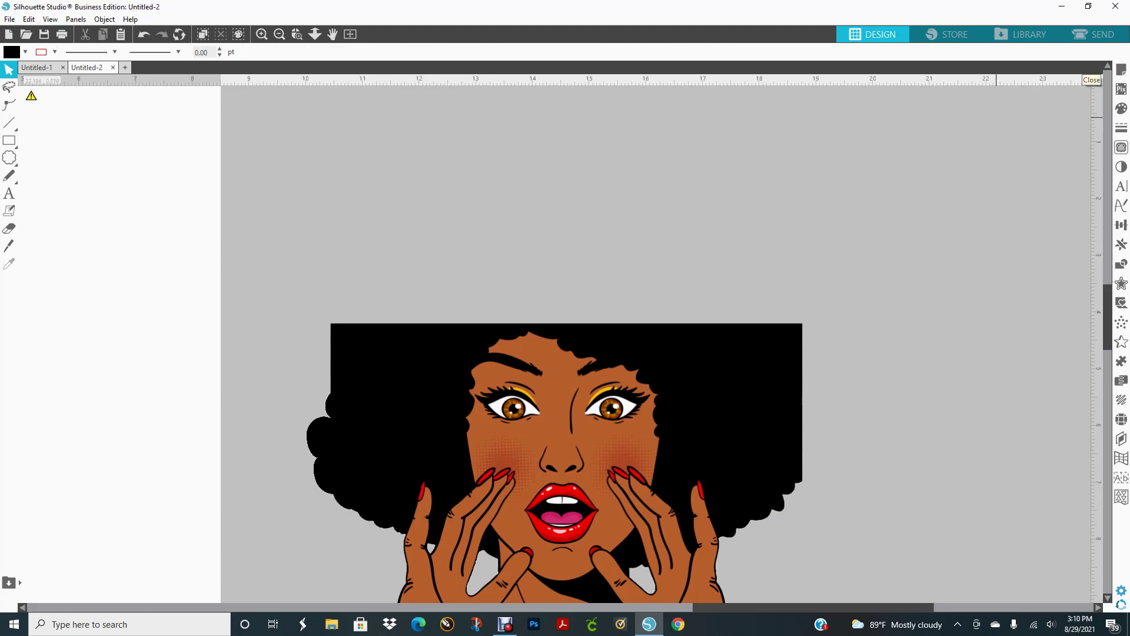
# Copy the flower shape and place the duplicate over the cropped upper-left corner of the hair.
pyautogui.click(324, 466)
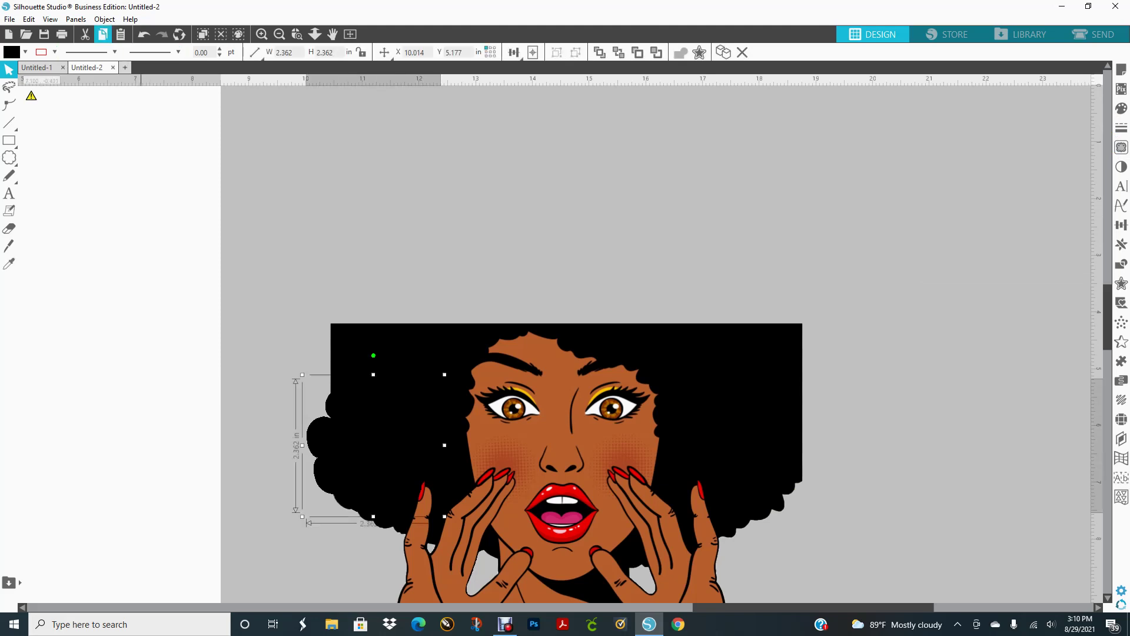
pyautogui.click(103, 34)
pyautogui.click(121, 34)
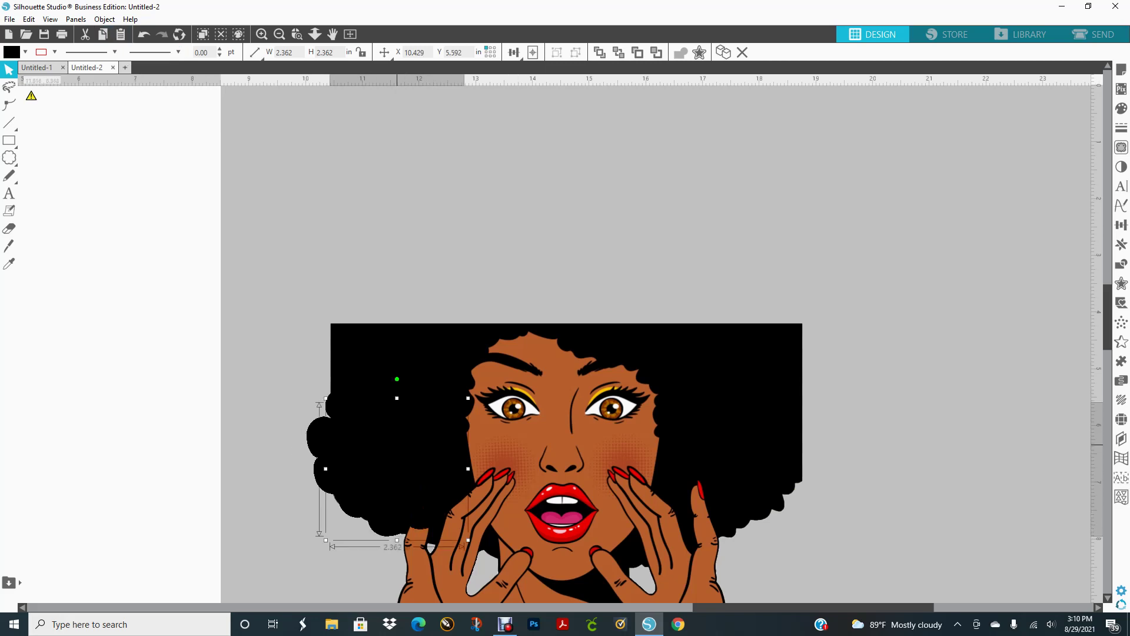
pyautogui.moveTo(397, 469); pyautogui.dragTo(348, 378)
# Copy the corner flower and place another duplicate directly above it, extending the left side of the hair upward.
pyautogui.rightClick(345, 362)
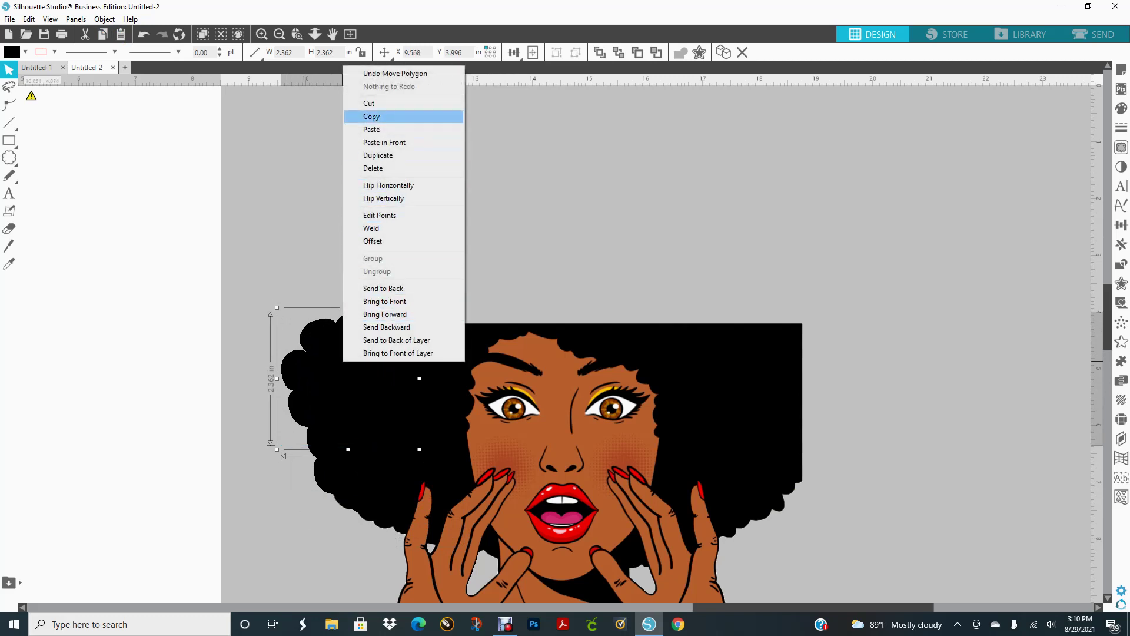
pyautogui.click(377, 116)
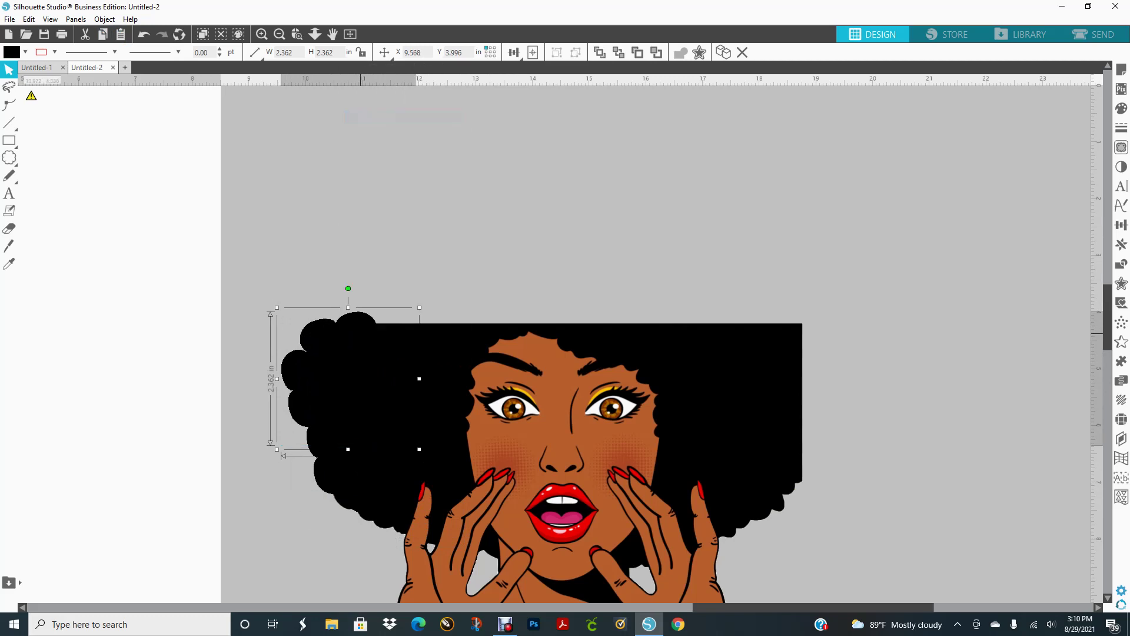
pyautogui.rightClick(354, 333)
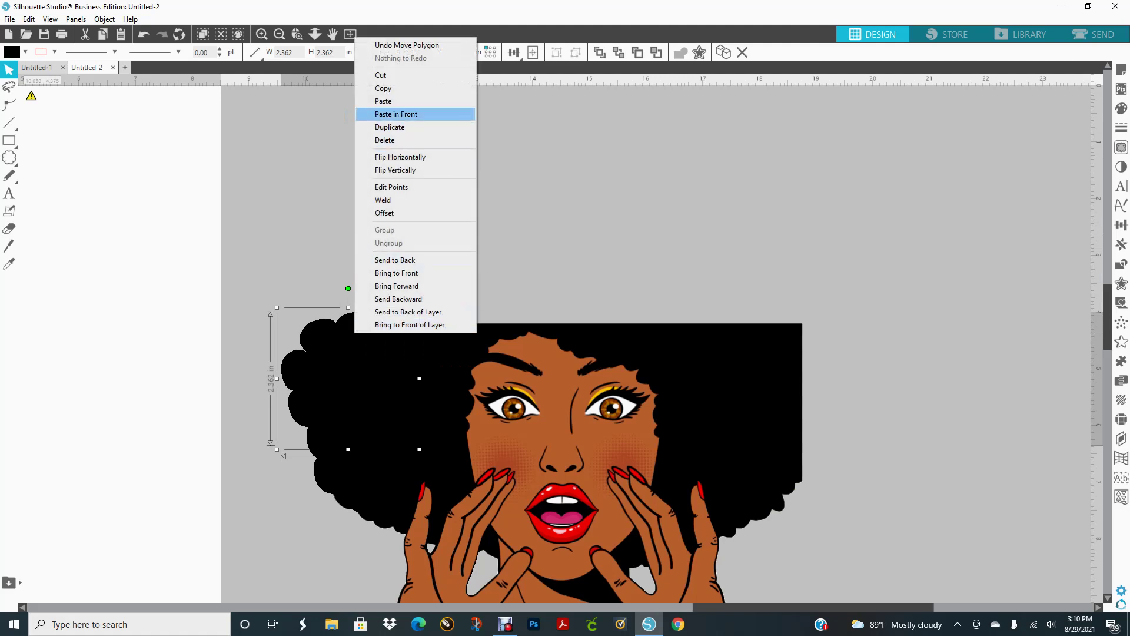
pyautogui.click(383, 100)
pyautogui.moveTo(372, 402); pyautogui.dragTo(348, 312)
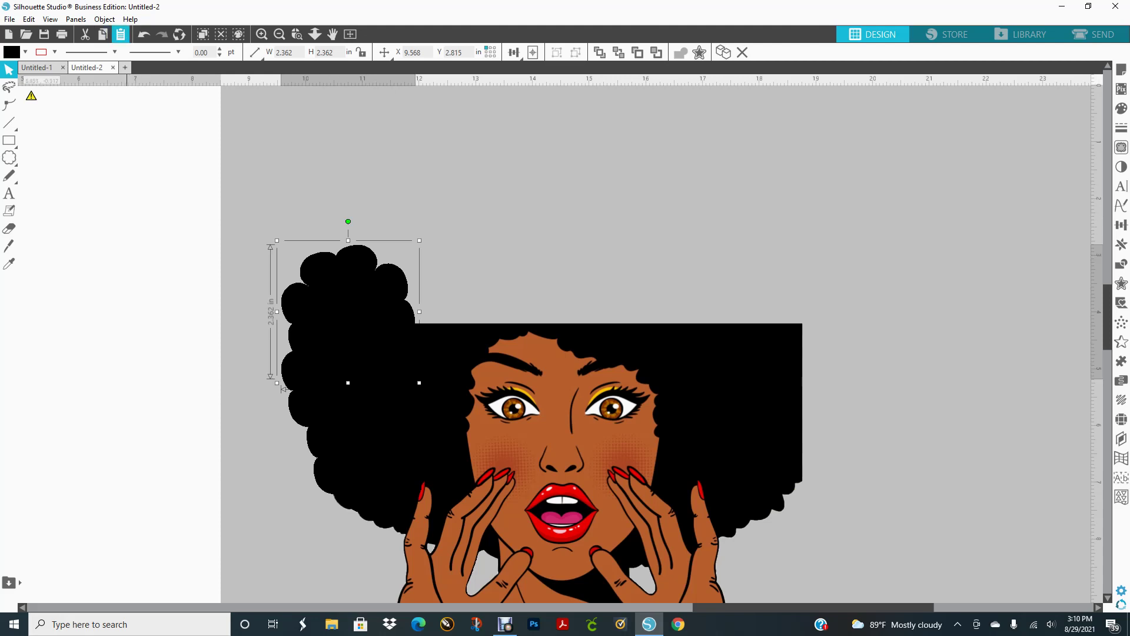
# Paste more flower copies, spread them above the hair and beside the portrait, and undo the stray move of the portrait.
pyautogui.click(121, 34)
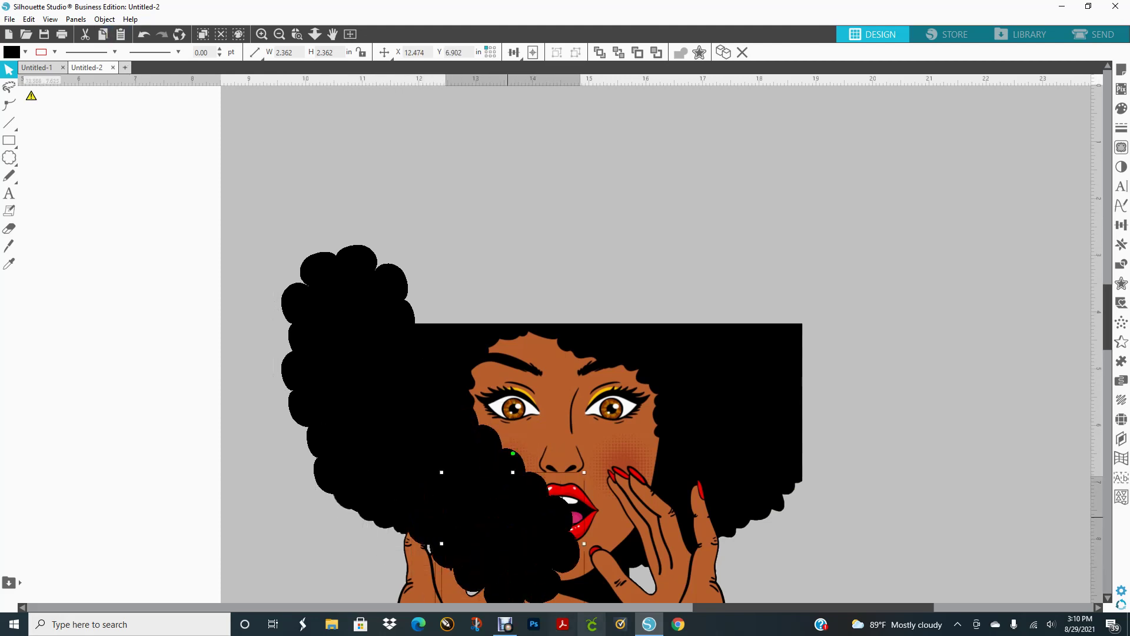
pyautogui.moveTo(513, 508); pyautogui.dragTo(411, 244)
pyautogui.moveTo(436, 471); pyautogui.dragTo(572, 210)
pyautogui.moveTo(406, 401); pyautogui.dragTo(941, 150)
pyautogui.moveTo(436, 395); pyautogui.dragTo(991, 238)
pyautogui.moveTo(422, 399); pyautogui.dragTo(1044, 359)
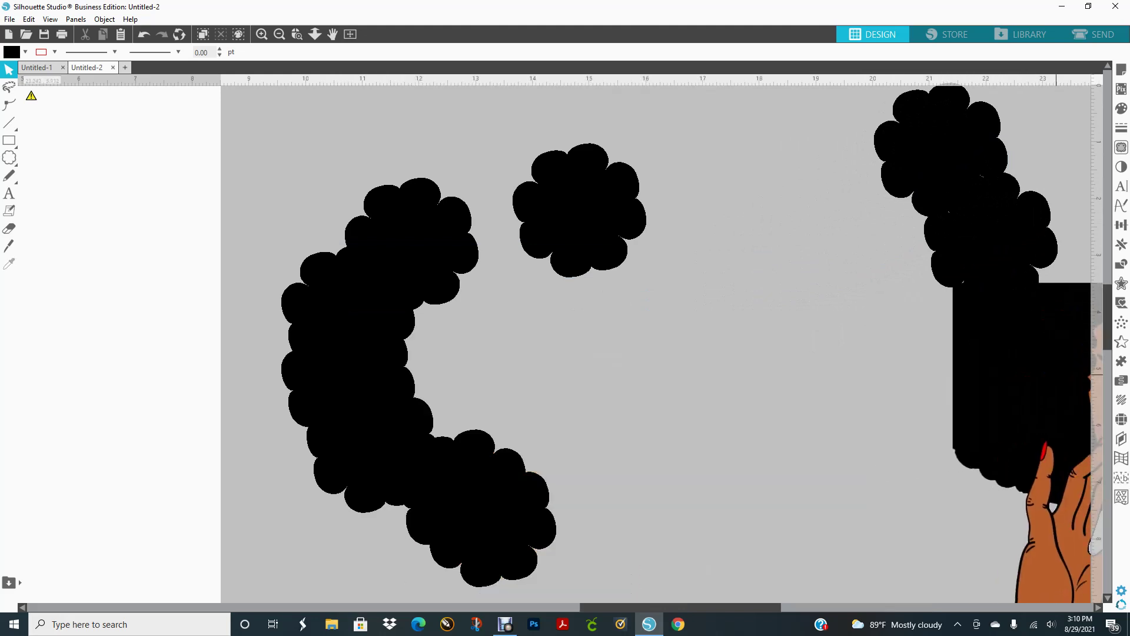
pyautogui.hotkey('ctrl', 'z')
# Reposition the portrait against the scalloped hair and set the flower copies covering it aside in the empty area.
pyautogui.moveTo(635, 477); pyautogui.dragTo(580, 520)
pyautogui.moveTo(516, 533); pyautogui.dragTo(834, 119)
pyautogui.moveTo(442, 438); pyautogui.dragTo(1011, 493)
pyautogui.moveTo(579, 520)
pyautogui.mouseDown()
pyautogui.moveTo(610, 404)
pyautogui.moveTo(603, 470)
pyautogui.moveTo(576, 494)
pyautogui.mouseUp()
# Arrange the loose flower copies into a taller, rounded outline over the upper-left part of the hair.
pyautogui.moveTo(378, 246); pyautogui.dragTo(278, 327)
pyautogui.moveTo(420, 273); pyautogui.dragTo(414, 278)
pyautogui.moveTo(625, 206); pyautogui.dragTo(479, 275)
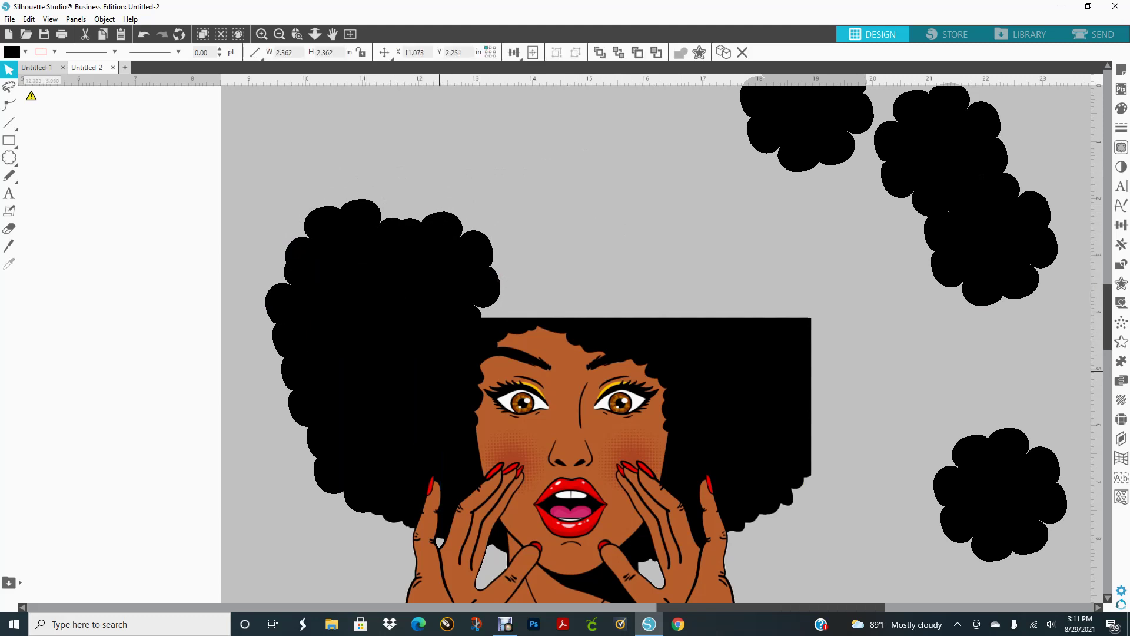
pyautogui.moveTo(807, 130); pyautogui.dragTo(386, 215)
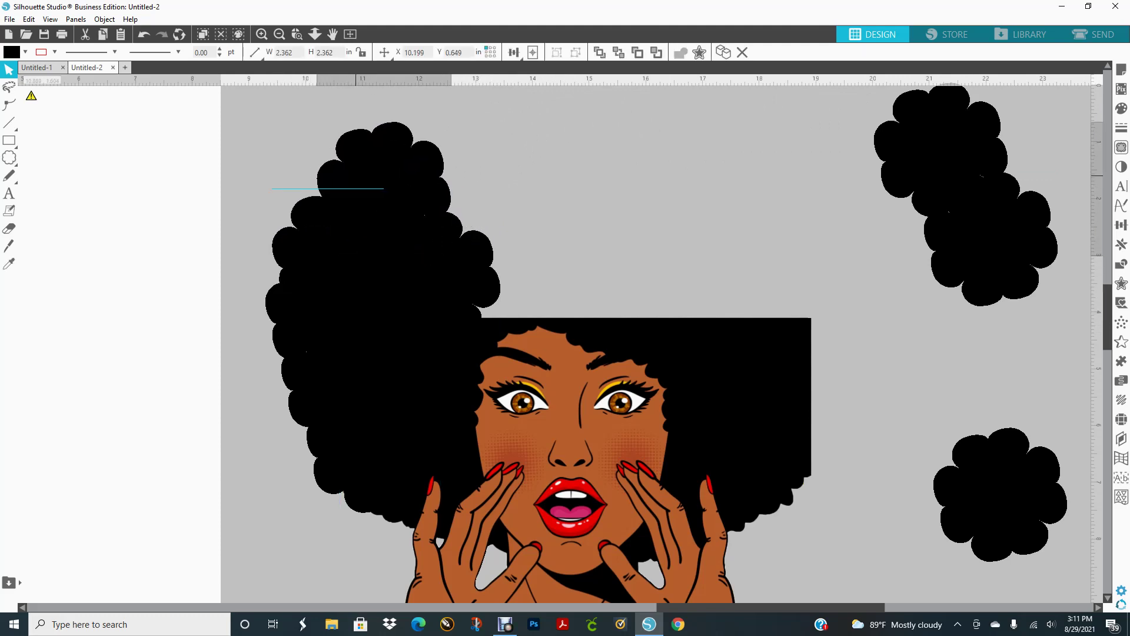
pyautogui.click(706, 248)
# Nudge the flowers along the left side of the hair slightly outward to even out the curve.
pyautogui.moveTo(499, 280); pyautogui.dragTo(495, 274)
pyautogui.click(512, 259)
pyautogui.click(401, 317)
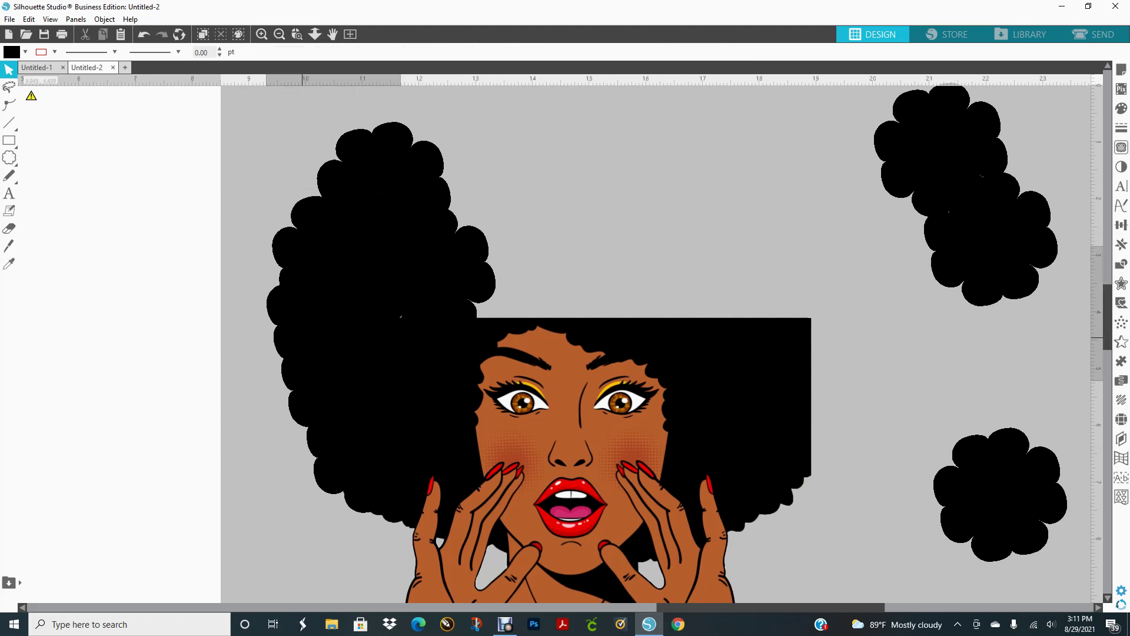
pyautogui.click(482, 313)
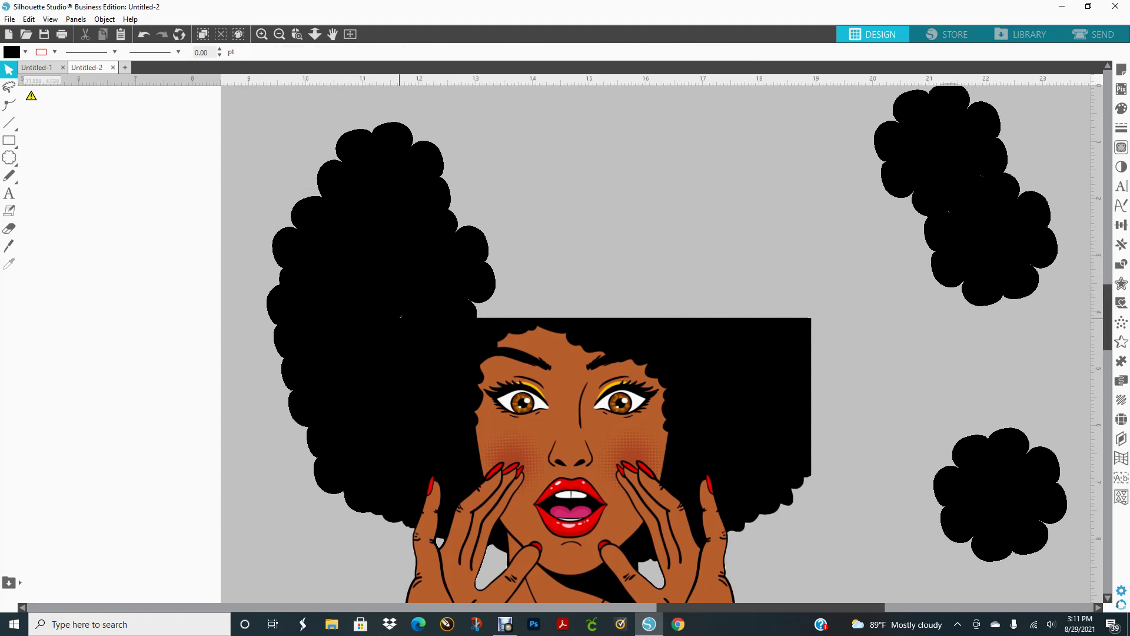
pyautogui.moveTo(351, 406); pyautogui.dragTo(342, 407)
pyautogui.click(291, 436)
pyautogui.moveTo(321, 445); pyautogui.dragTo(318, 446)
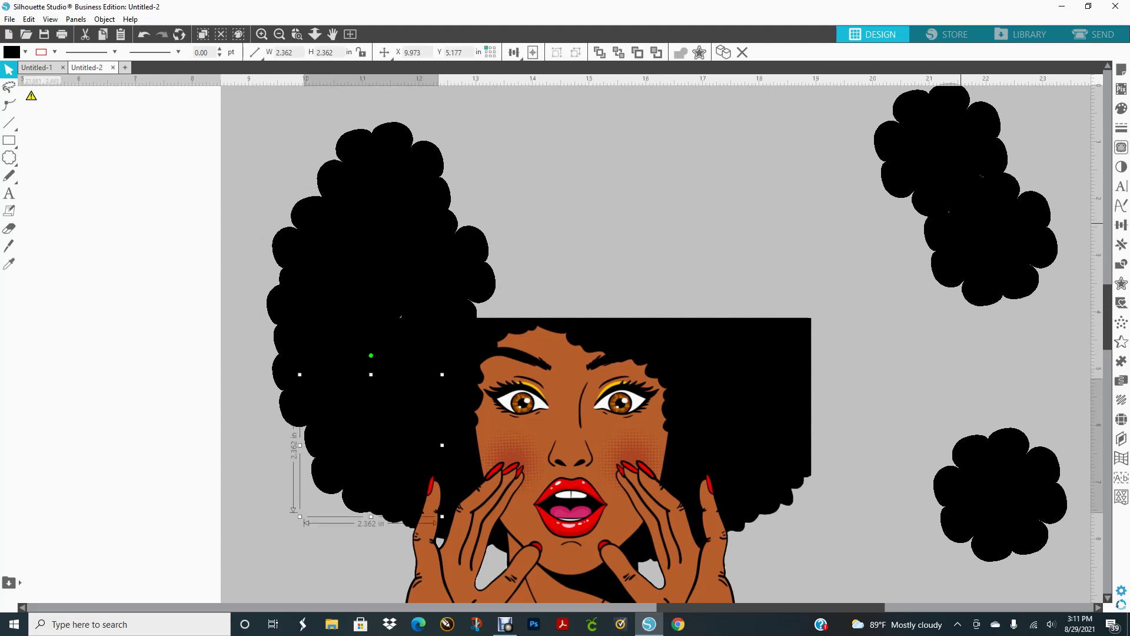
# Bring the three spare flowers from beside the portrait onto the top of the hair, extending it to the right.
pyautogui.moveTo(942, 147); pyautogui.dragTo(446, 169)
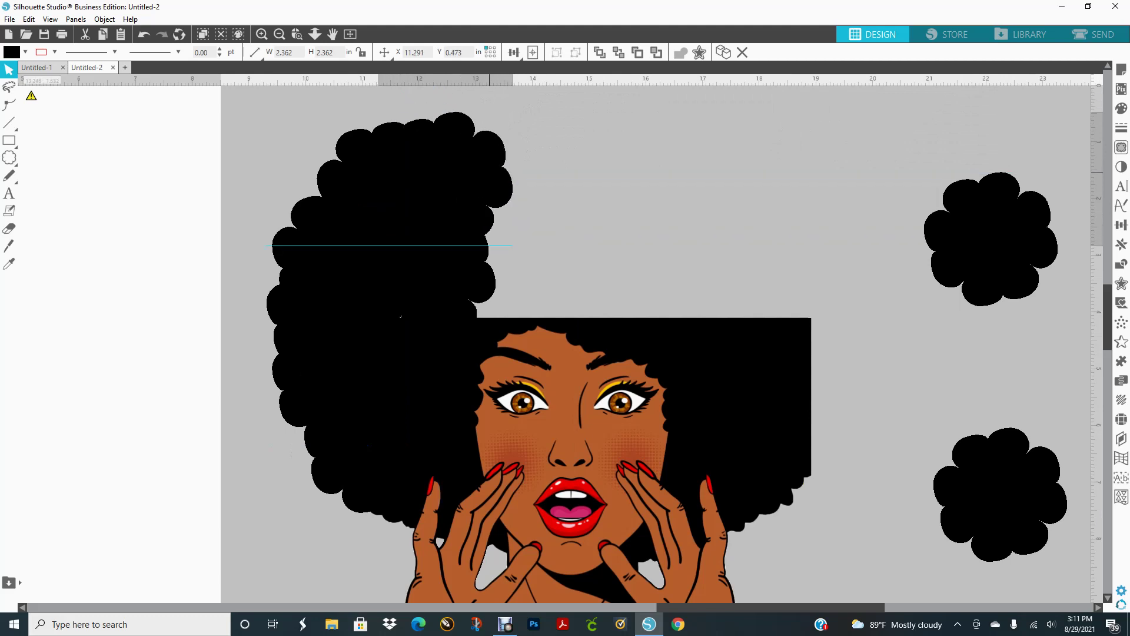
pyautogui.moveTo(991, 239); pyautogui.dragTo(507, 254)
pyautogui.moveTo(1030, 508); pyautogui.dragTo(537, 174)
pyautogui.moveTo(438, 145); pyautogui.dragTo(438, 138)
pyautogui.click(456, 136)
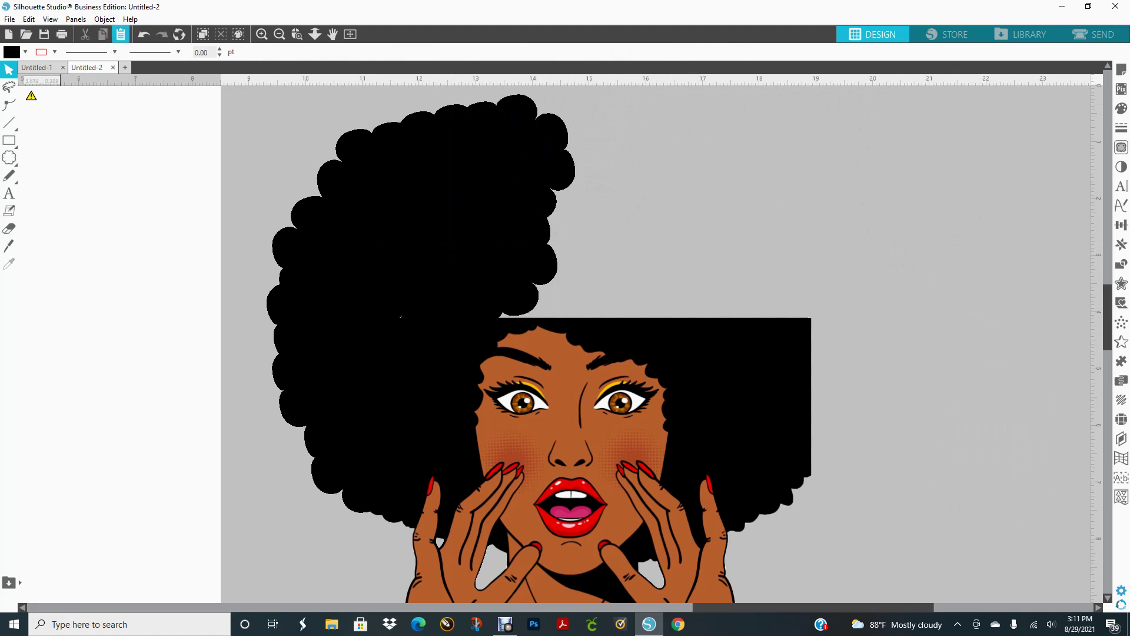
# Paste two more flower copies over the forehead hair and adjust the neighbouring flowers along the top edge.
pyautogui.click(121, 35)
pyautogui.moveTo(560, 555); pyautogui.dragTo(518, 255)
pyautogui.moveTo(523, 147); pyautogui.dragTo(529, 150)
pyautogui.click(458, 97)
pyautogui.moveTo(471, 121); pyautogui.dragTo(453, 119)
pyautogui.click(460, 97)
pyautogui.moveTo(516, 131); pyautogui.dragTo(514, 124)
pyautogui.moveTo(545, 568); pyautogui.dragTo(553, 255)
pyautogui.click(646, 186)
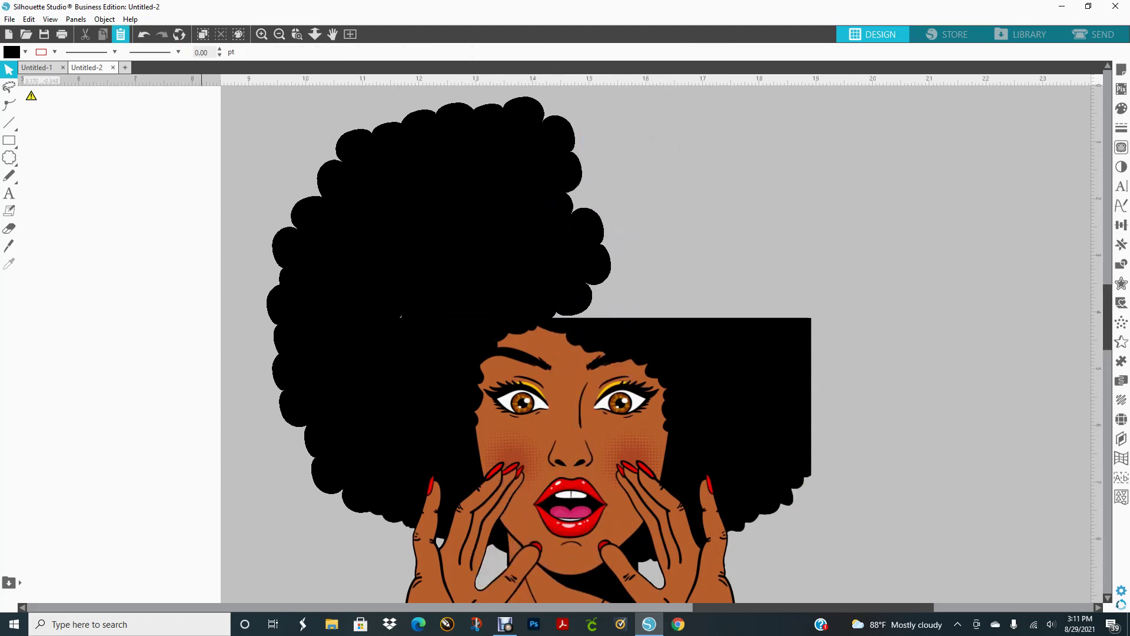
# Paste another flower copy and place it just above the portrait's flat hairline, continuing the lower row to the right.
pyautogui.click(120, 34)
pyautogui.moveTo(589, 590); pyautogui.dragTo(594, 234)
pyautogui.moveTo(525, 333); pyautogui.dragTo(511, 333)
pyautogui.press('Escape')
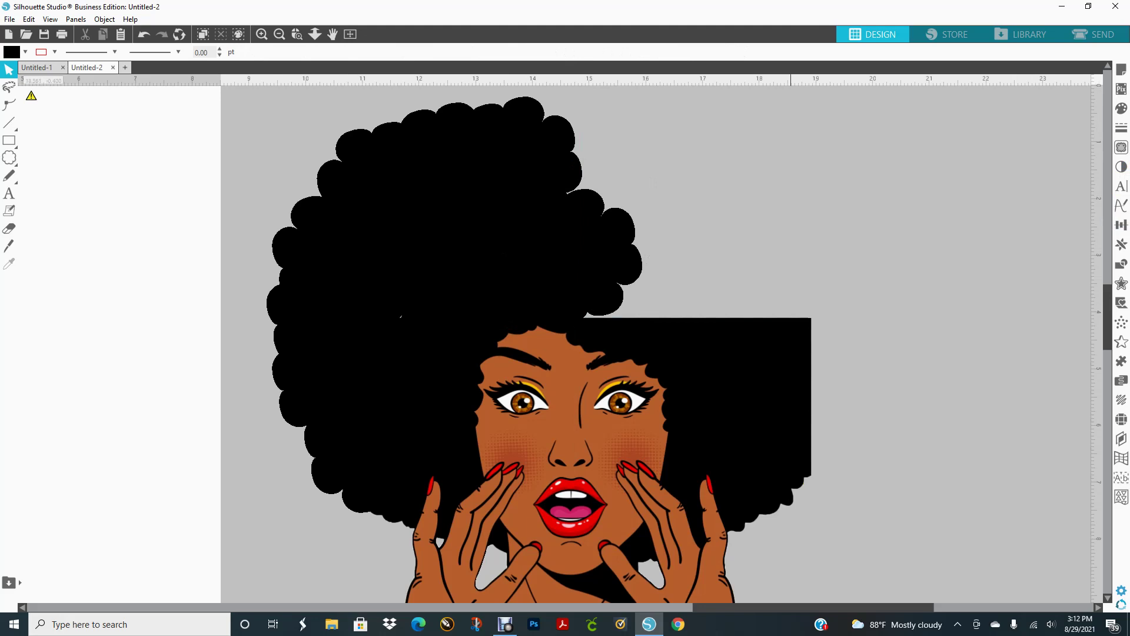
# Move the two flowers lying over the neck up to the top and upper-right side of the hair.
pyautogui.click(279, 33)
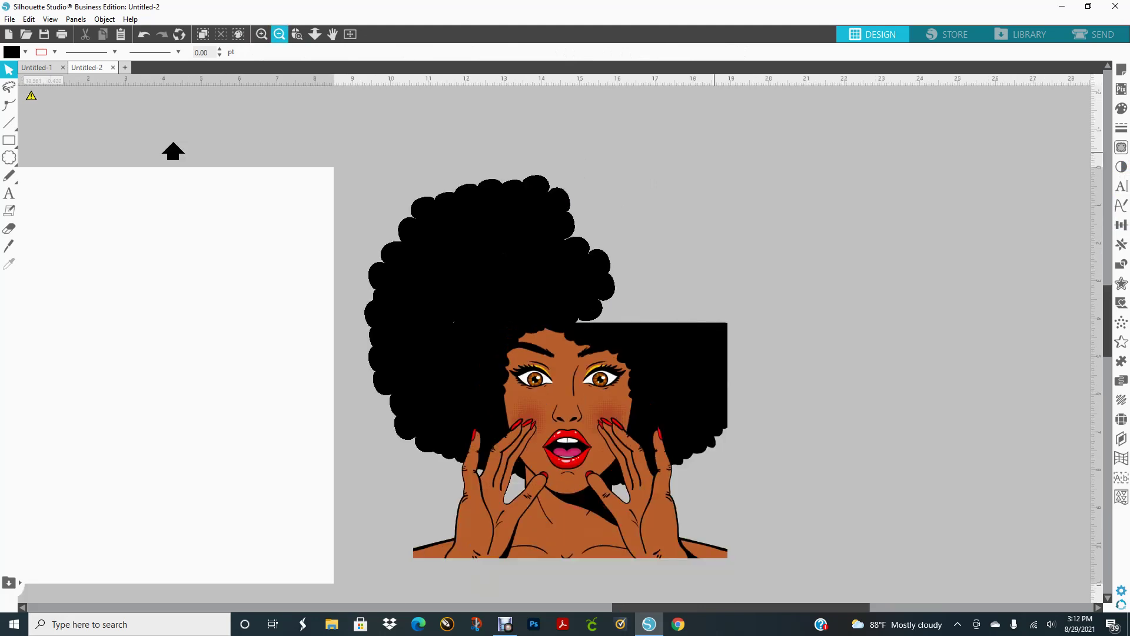
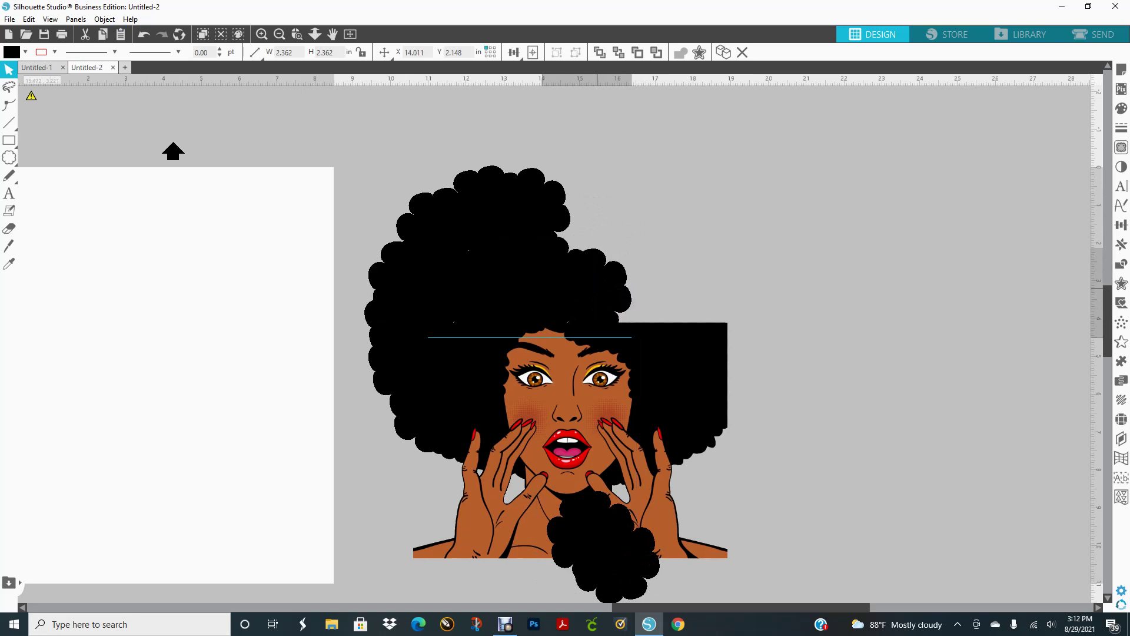
pyautogui.click(617, 562)
pyautogui.moveTo(617, 561); pyautogui.dragTo(561, 203)
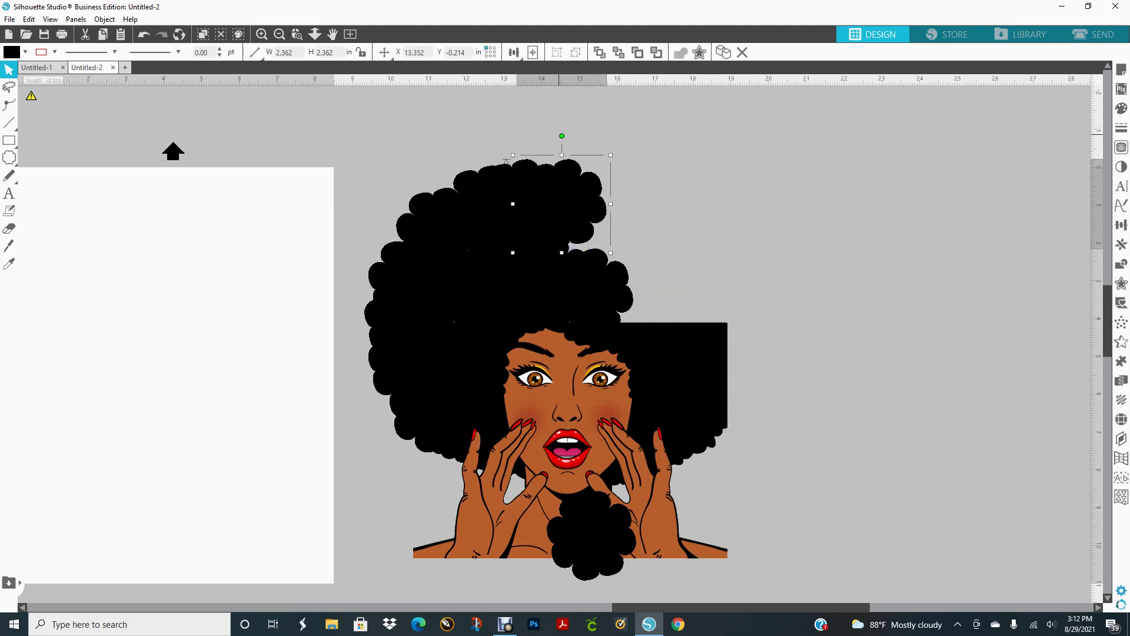
pyautogui.moveTo(506, 160)
pyautogui.mouseDown()
pyautogui.moveTo(528, 143)
pyautogui.moveTo(518, 151)
pyautogui.mouseUp()
pyautogui.moveTo(589, 546); pyautogui.dragTo(589, 242)
pyautogui.click(720, 186)
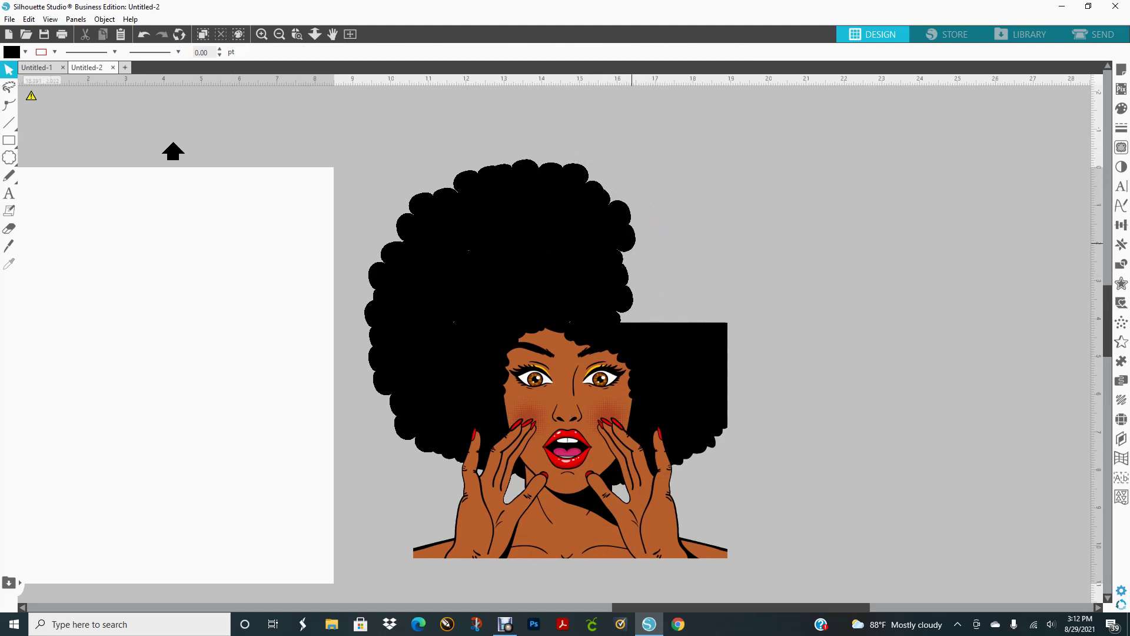
# Add another flower copy, tilted slightly clockwise, at the upper-right of the hair and refine the curve along the top.
pyautogui.click(121, 34)
pyautogui.moveTo(518, 150); pyautogui.dragTo(565, 155)
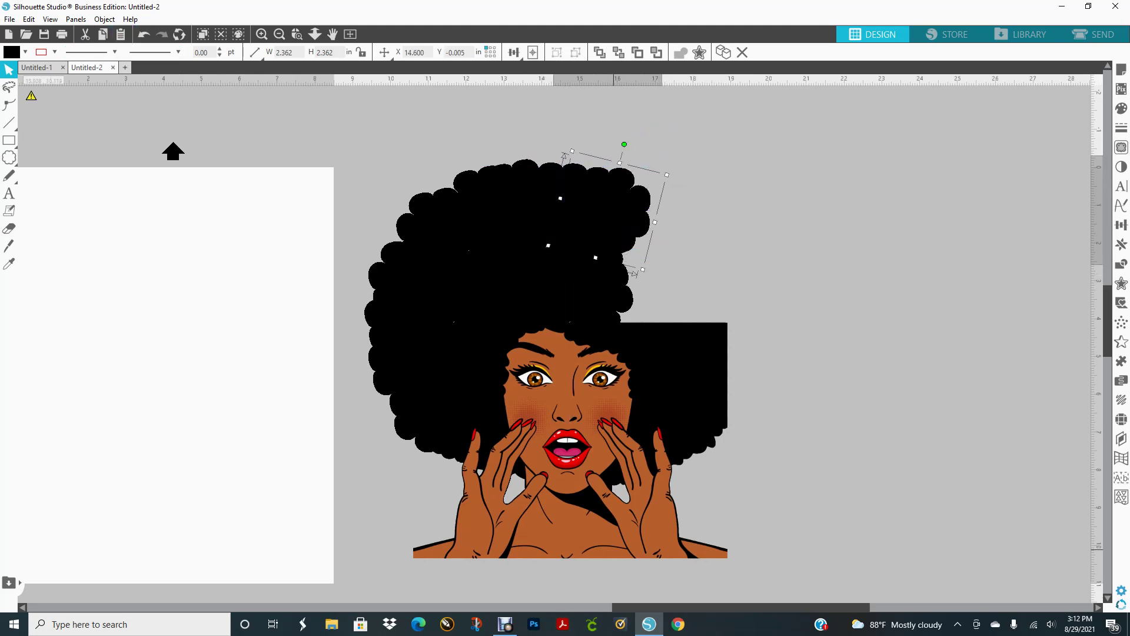
pyautogui.moveTo(621, 194)
pyautogui.mouseDown()
pyautogui.moveTo(566, 169)
pyautogui.moveTo(613, 177)
pyautogui.mouseUp()
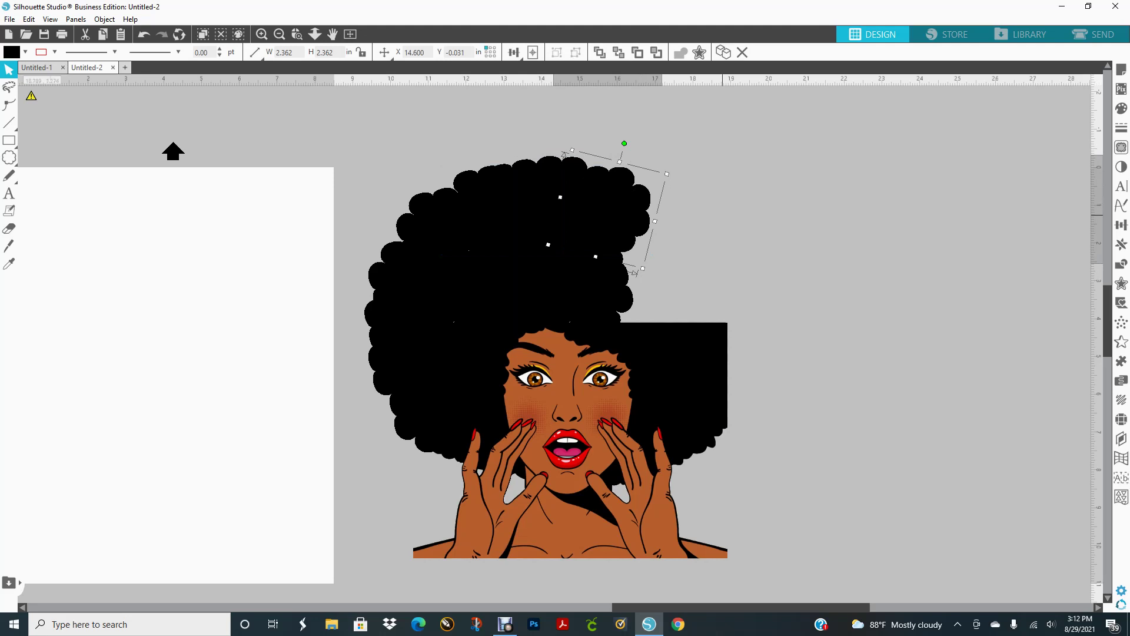
pyautogui.click(723, 215)
# Paste two more tilted flower copies and stack them down the right side of the hair above the flat corner.
pyautogui.click(120, 35)
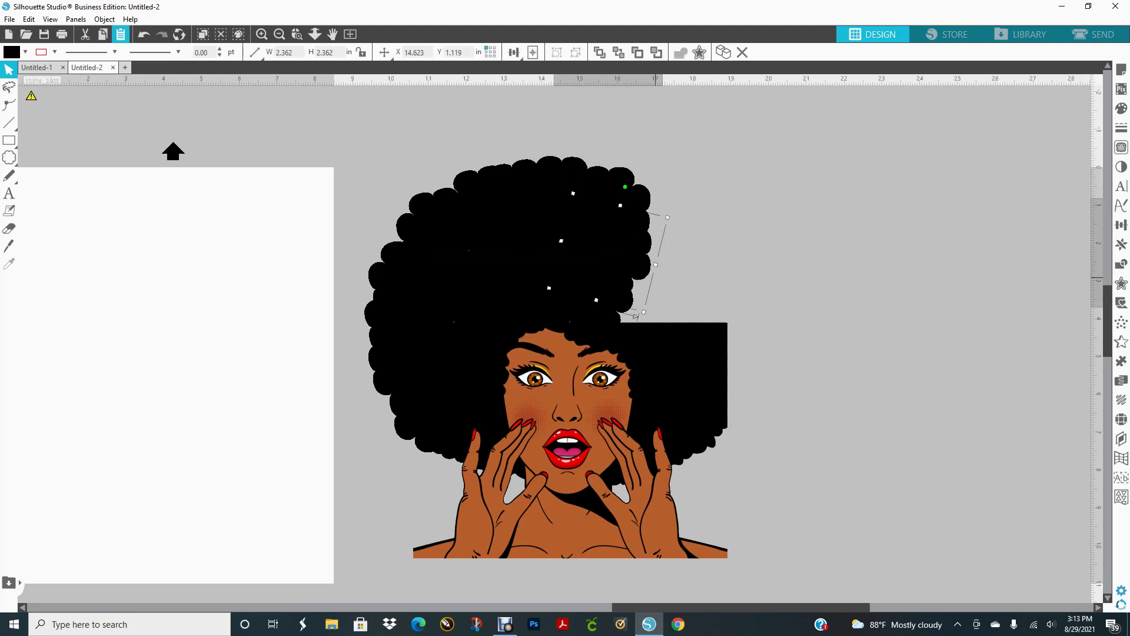
pyautogui.moveTo(621, 253); pyautogui.dragTo(656, 300)
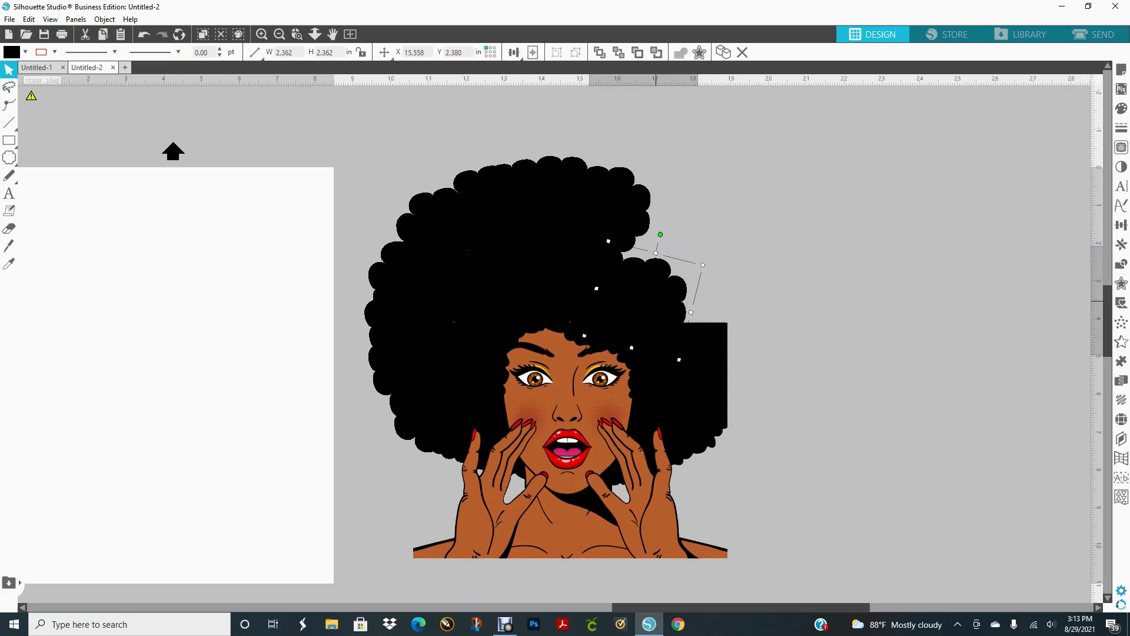
pyautogui.click(120, 34)
pyautogui.moveTo(654, 269); pyautogui.dragTo(647, 235)
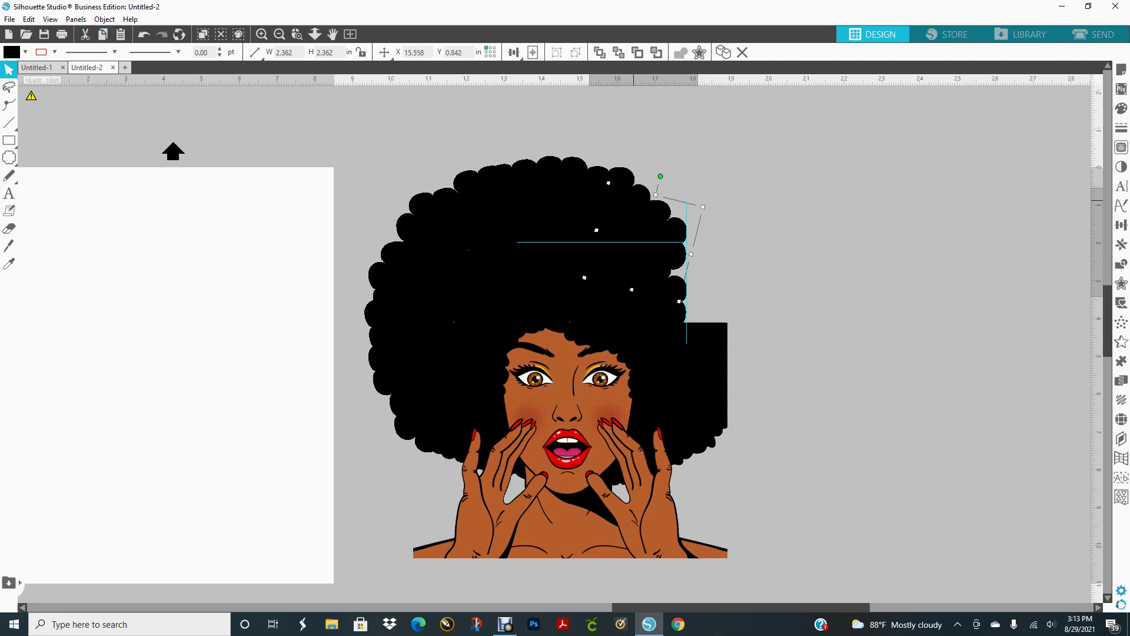
pyautogui.click(745, 111)
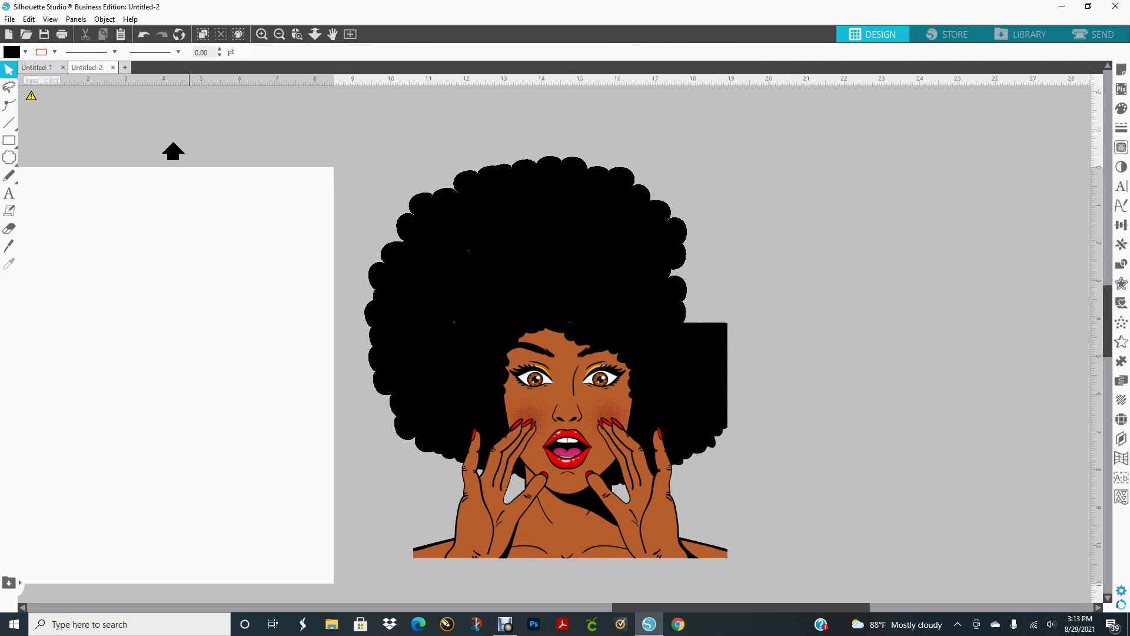
# Paste three more tilted flower copies over the flat corner and continue the hair's right edge down to the hand.
pyautogui.click(120, 34)
pyautogui.moveTo(639, 293); pyautogui.dragTo(668, 272)
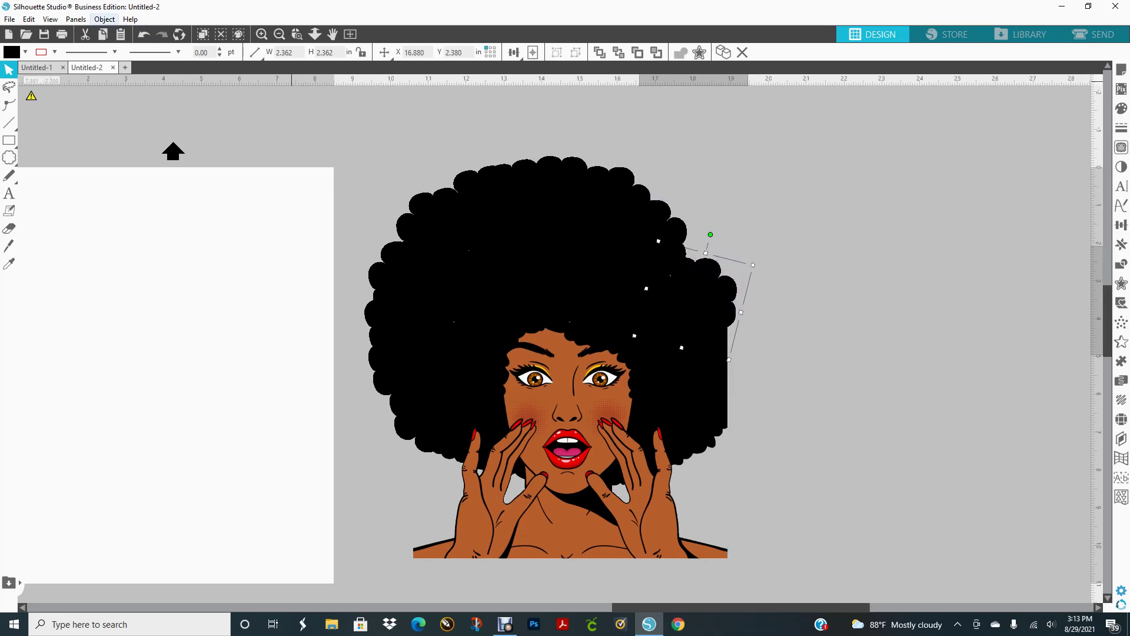
pyautogui.click(120, 34)
pyautogui.moveTo(707, 386); pyautogui.dragTo(732, 410)
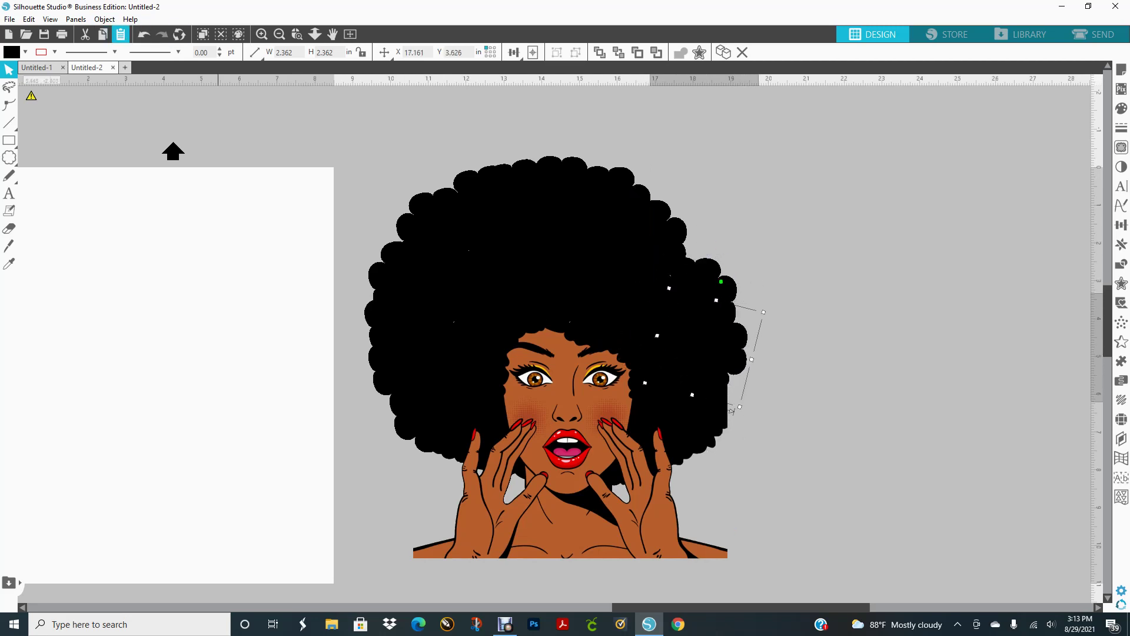
pyautogui.moveTo(730, 409); pyautogui.dragTo(726, 464)
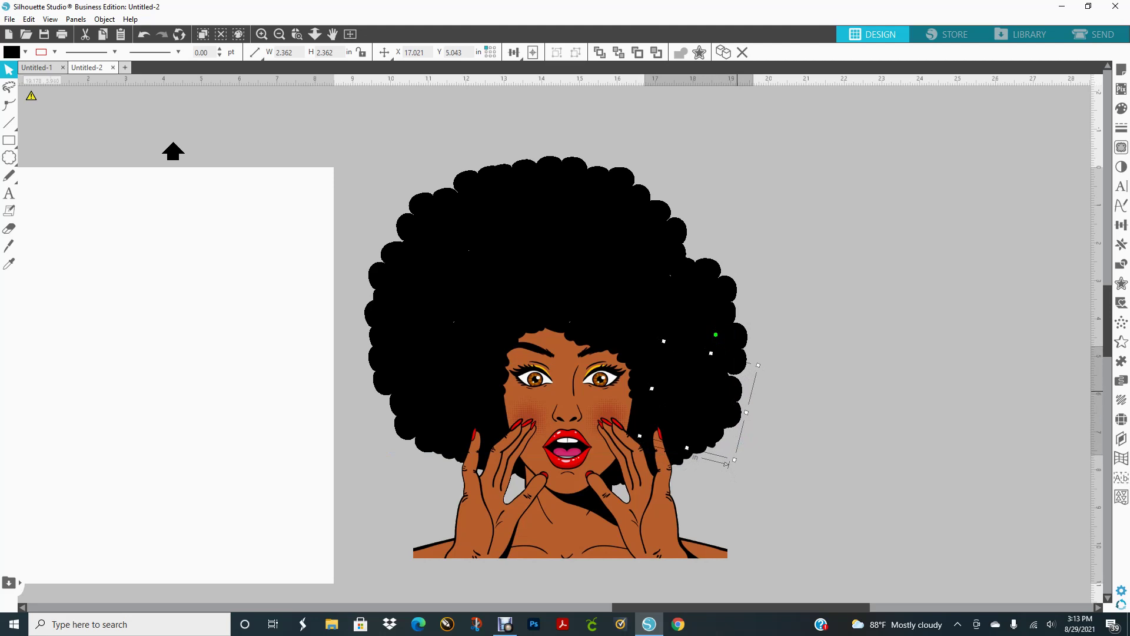
# Shift the middle flower on the hair's right side slightly up and outward to even the curve.
pyautogui.doubleClick(726, 464)
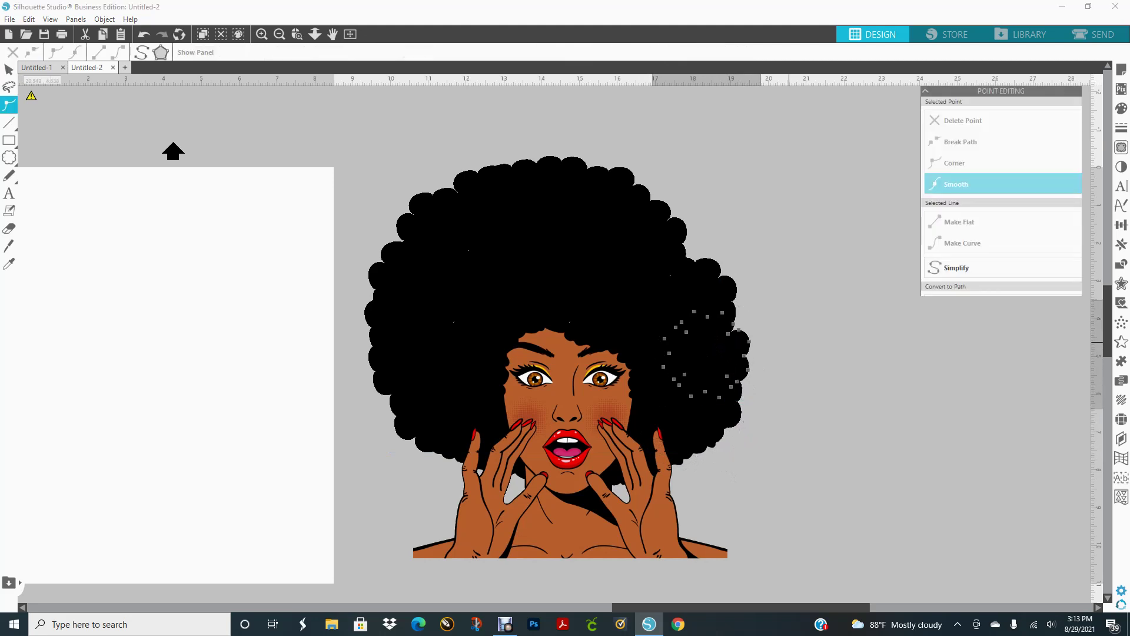
pyautogui.moveTo(715, 305)
pyautogui.mouseDown()
pyautogui.moveTo(727, 316)
pyautogui.moveTo(723, 289)
pyautogui.mouseUp()
pyautogui.click(781, 306)
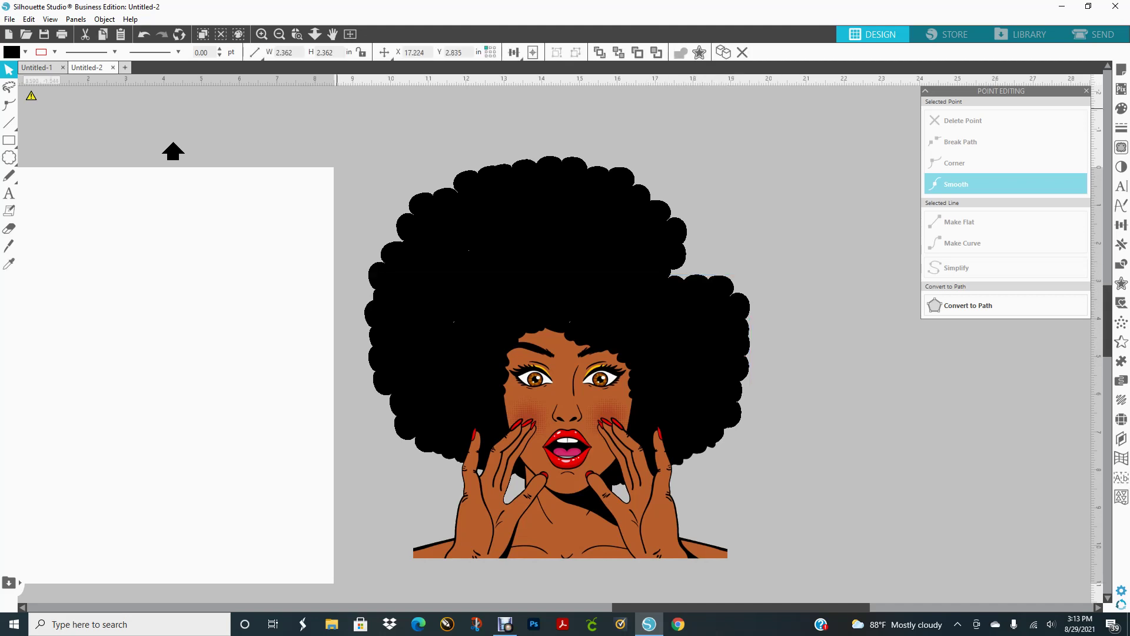
pyautogui.click(336, 108)
# Paste another tilted flower copy and place it along the upper-right edge of the hair.
pyautogui.click(121, 34)
pyautogui.moveTo(754, 434); pyautogui.dragTo(678, 287)
pyautogui.moveTo(657, 181); pyautogui.dragTo(664, 190)
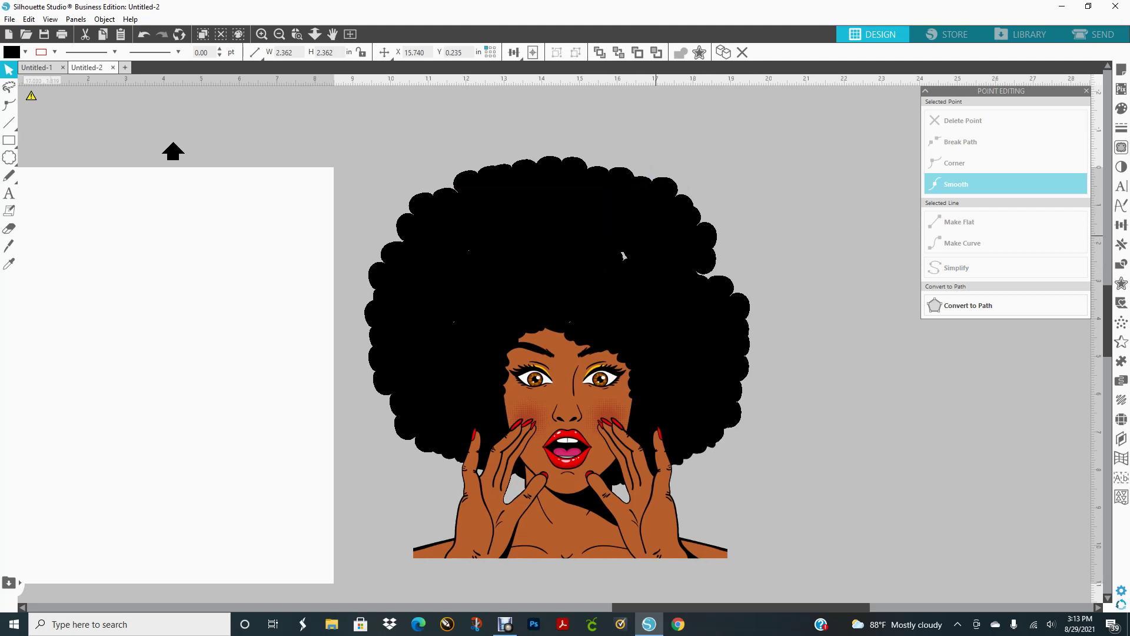
# Reposition the flower at the lower-right side of the hair and rotate it slightly further clockwise.
pyautogui.moveTo(679, 286); pyautogui.dragTo(730, 404)
pyautogui.click(757, 312)
pyautogui.click(756, 394)
pyautogui.moveTo(748, 364)
pyautogui.mouseDown()
pyautogui.moveTo(759, 372)
pyautogui.moveTo(752, 352)
pyautogui.mouseUp()
pyautogui.click(772, 365)
pyautogui.click(768, 352)
pyautogui.click(753, 352)
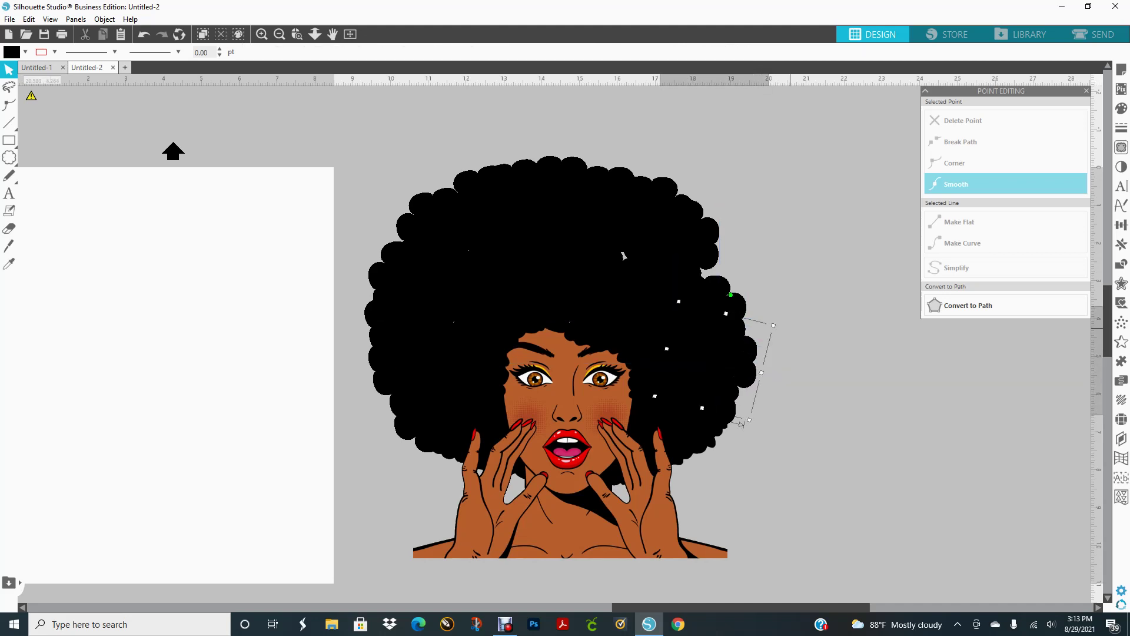
pyautogui.moveTo(731, 294); pyautogui.dragTo(743, 310)
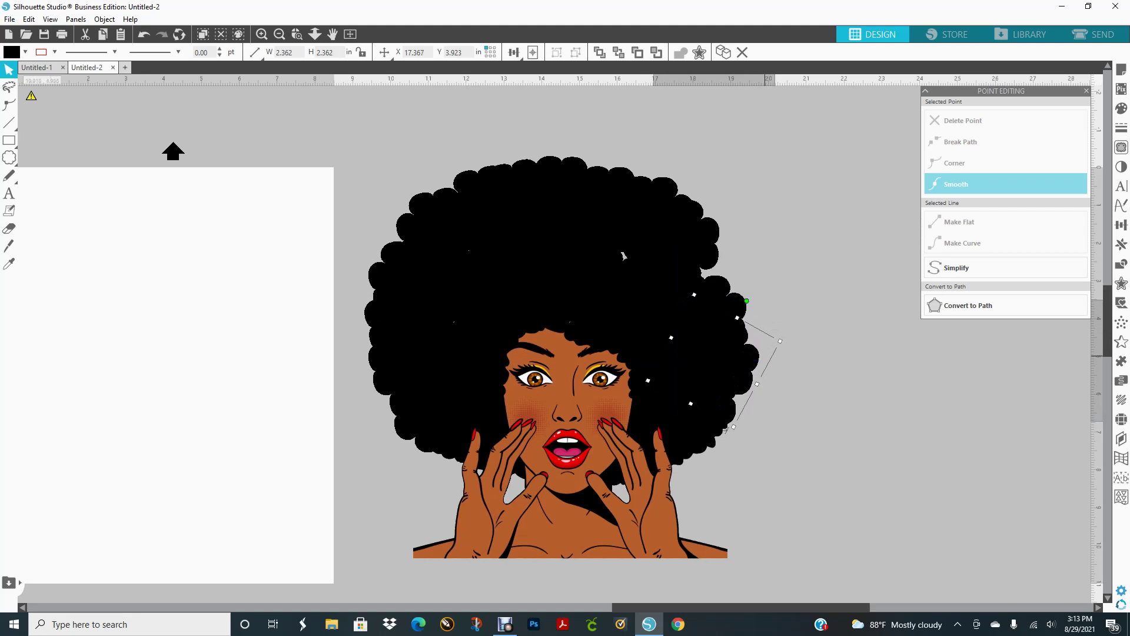
pyautogui.moveTo(736, 364); pyautogui.dragTo(733, 365)
pyautogui.click(831, 355)
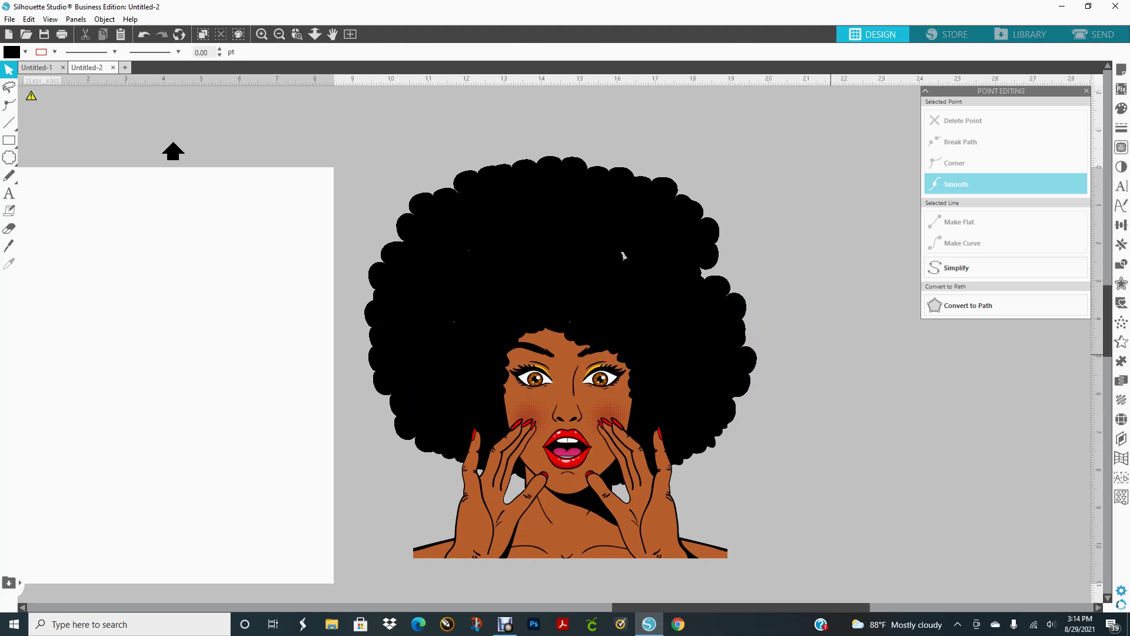
# Fill the notch at the hair's upper-right edge with a tilted flower and shift the neighbouring right-side flower outward.
pyautogui.click(740, 366)
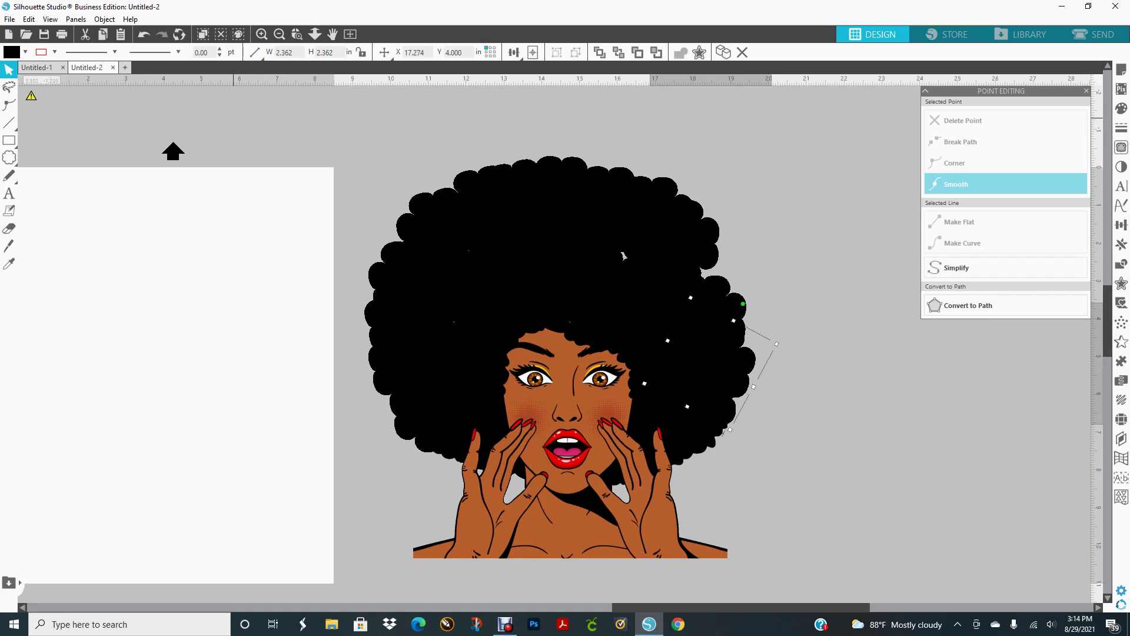
pyautogui.moveTo(723, 432); pyautogui.dragTo(719, 346)
pyautogui.click(844, 290)
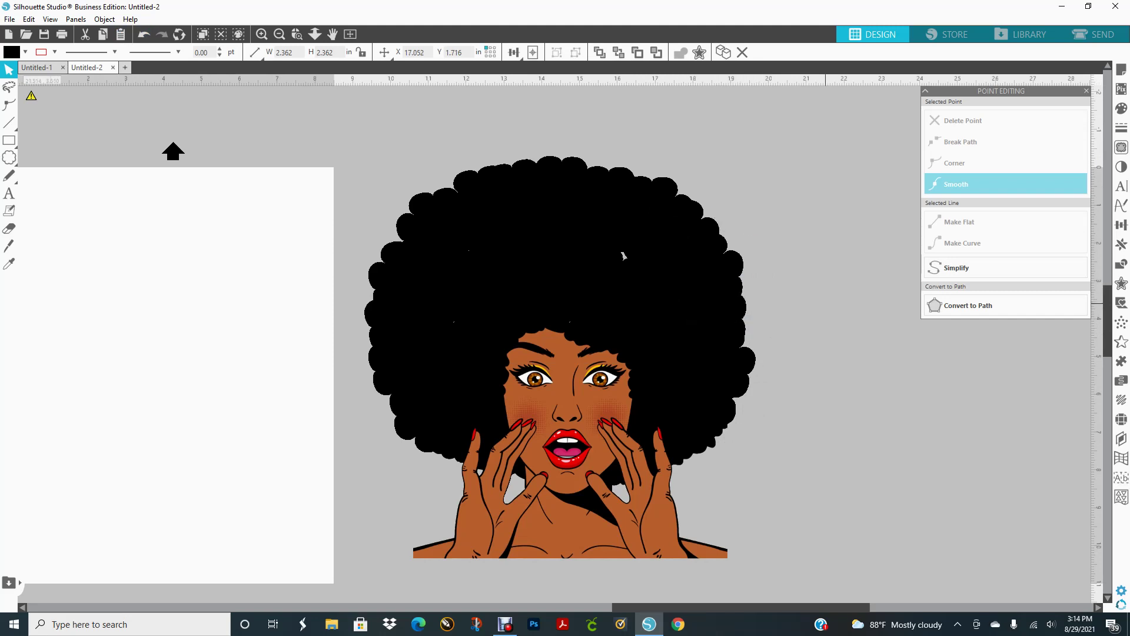
pyautogui.moveTo(730, 318); pyautogui.dragTo(739, 316)
pyautogui.click(757, 366)
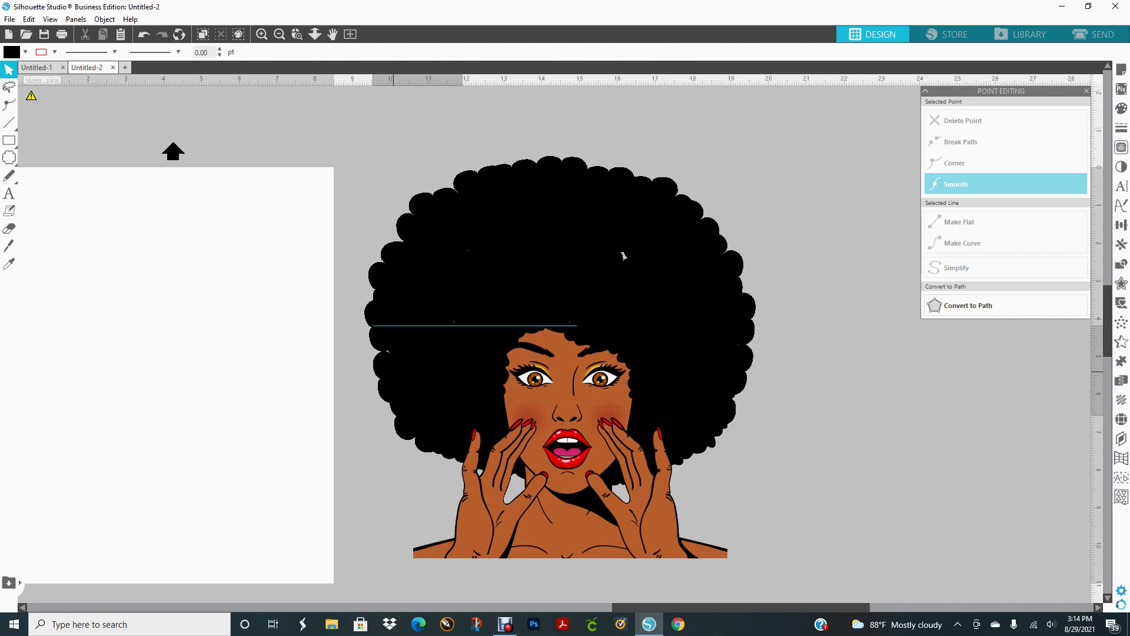
# Move the flowers on the left and upper-left side of the hair slightly down and outward to smooth the outline.
pyautogui.moveTo(384, 290); pyautogui.dragTo(384, 296)
pyautogui.click(374, 248)
pyautogui.moveTo(405, 227); pyautogui.dragTo(394, 238)
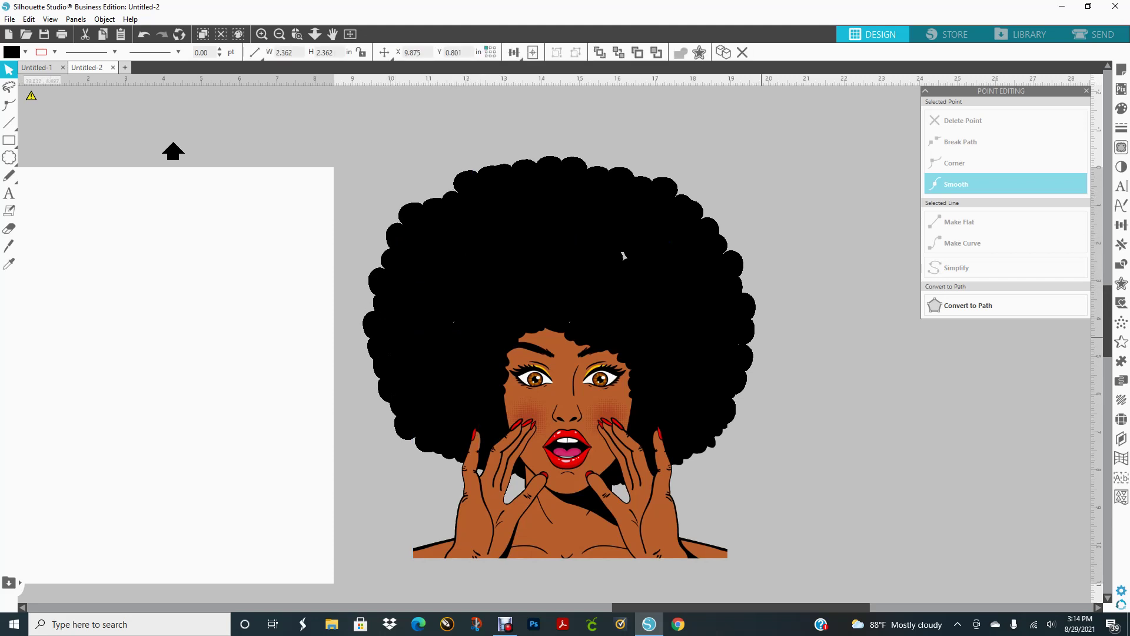
pyautogui.click(888, 387)
# Nudge the flower at the upper-left of the hair outward in small increments to even the scalloped top edge.
pyautogui.click(457, 198)
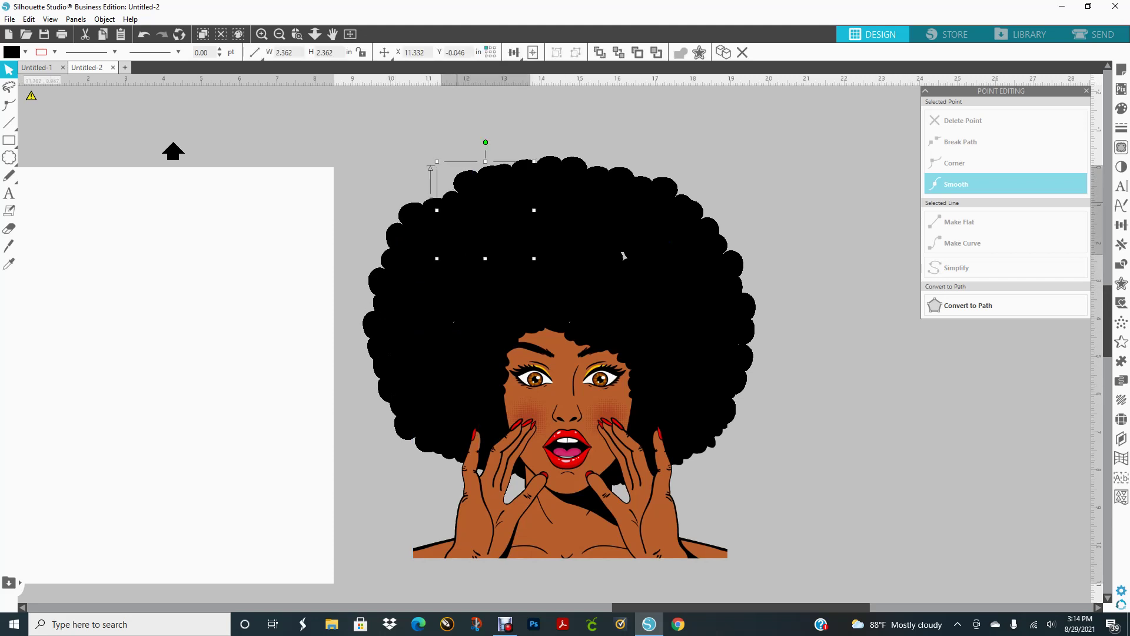
pyautogui.moveTo(448, 201); pyautogui.dragTo(445, 204)
pyautogui.press('Right')
pyautogui.press('Right')
pyautogui.press('Right')
pyautogui.press('Up')
pyautogui.press('Up')
pyautogui.press('Up')
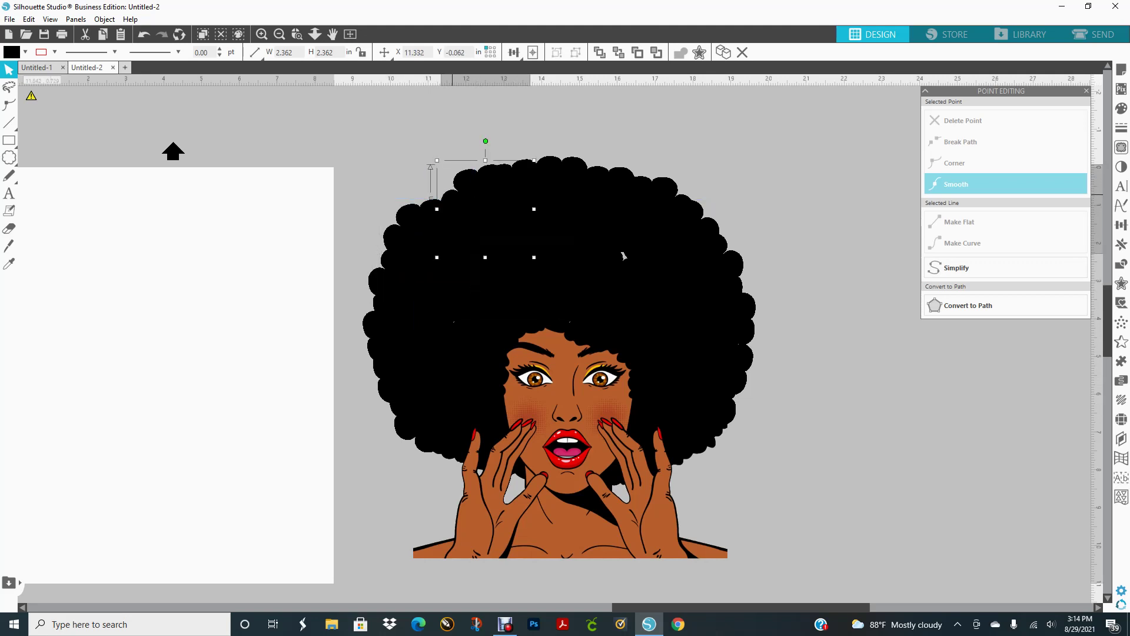
pyautogui.press('Left')
pyautogui.press('Left')
pyautogui.press('Left')
pyautogui.press('Down')
pyautogui.press('Down')
pyautogui.press('Left')
pyautogui.press('Right')
pyautogui.click(753, 341)
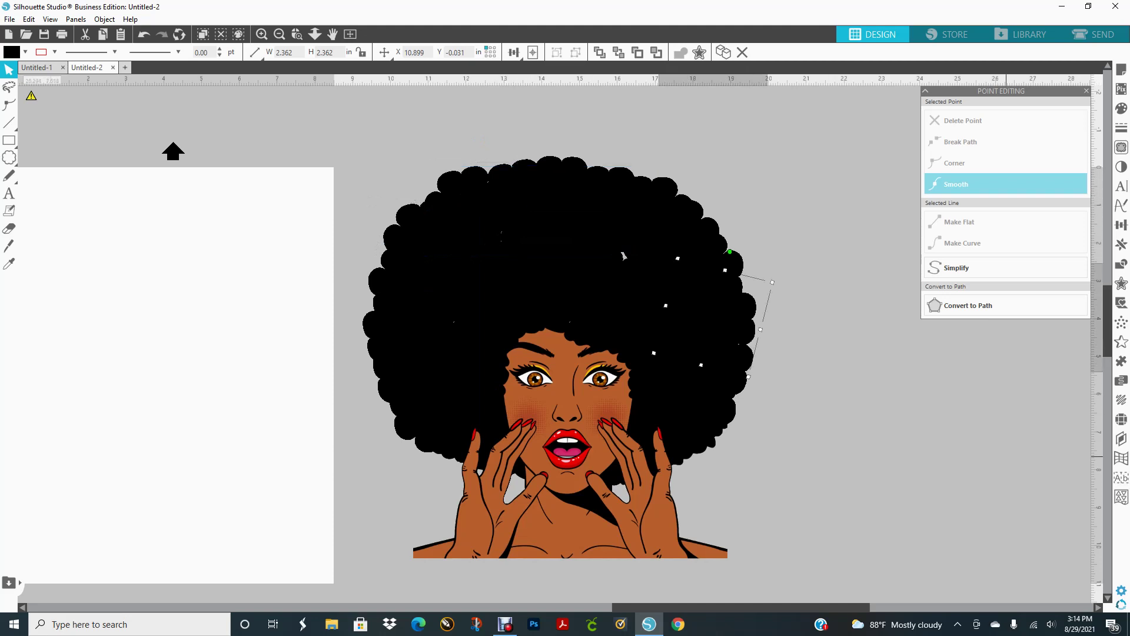
pyautogui.press('Escape')
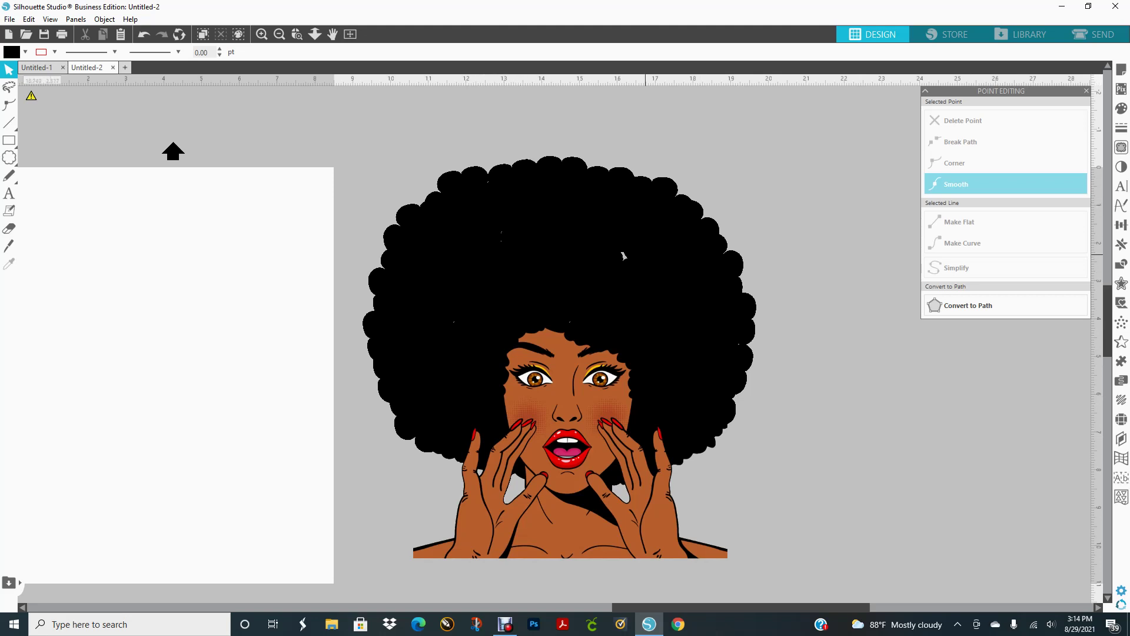
# Paste three flower copies inside the hair to cover the gaps at its upper-right, left and right areas.
pyautogui.hotkey('ctrl', 'v')
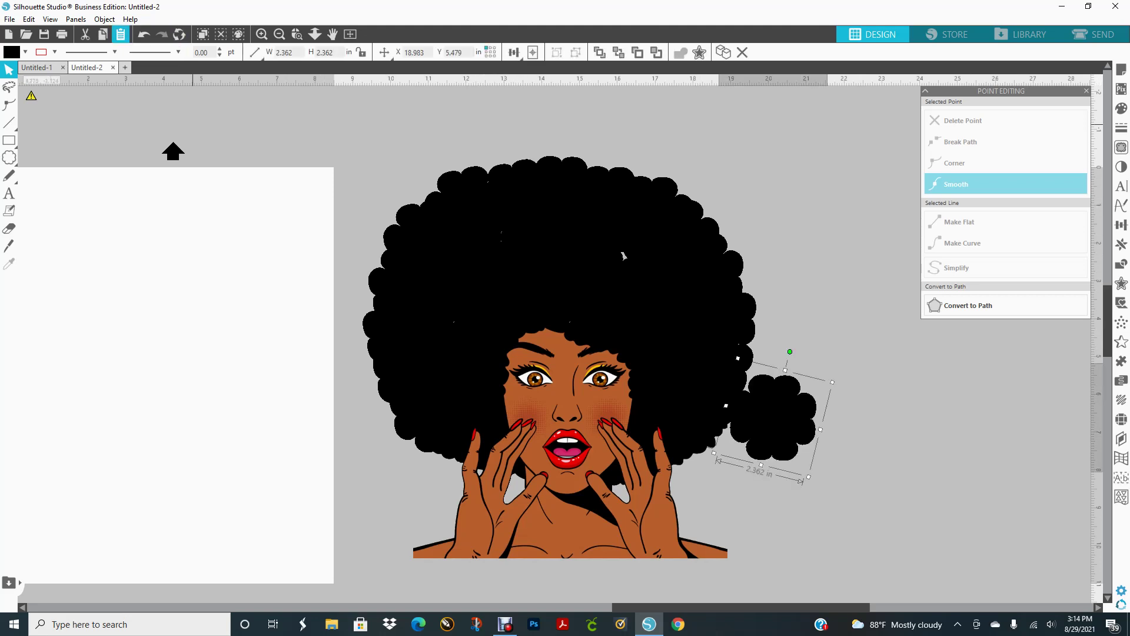
pyautogui.moveTo(803, 395); pyautogui.dragTo(644, 240)
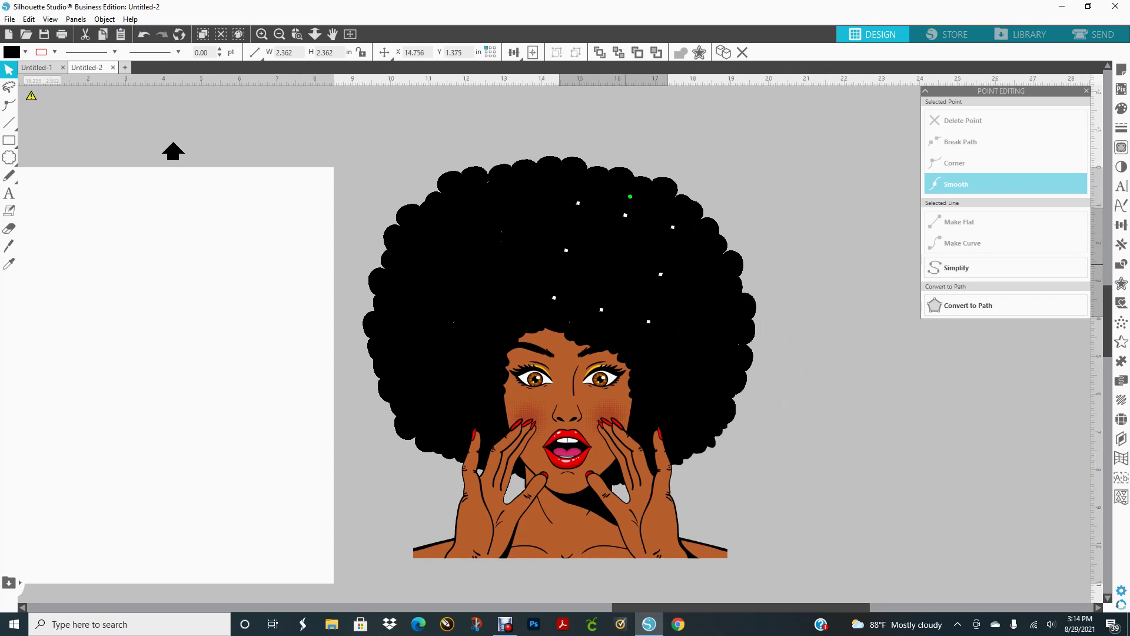
pyautogui.hotkey('ctrl', 'c')
pyautogui.hotkey('ctrl', 'v')
pyautogui.moveTo(803, 395); pyautogui.dragTo(481, 294)
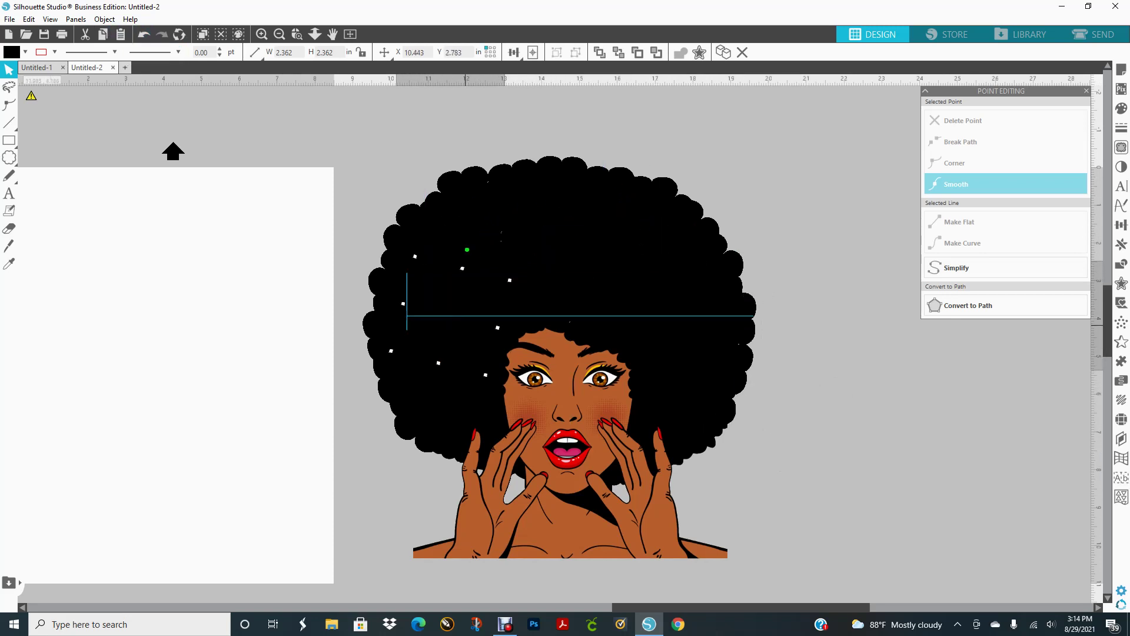
pyautogui.hotkey('ctrl', 'v')
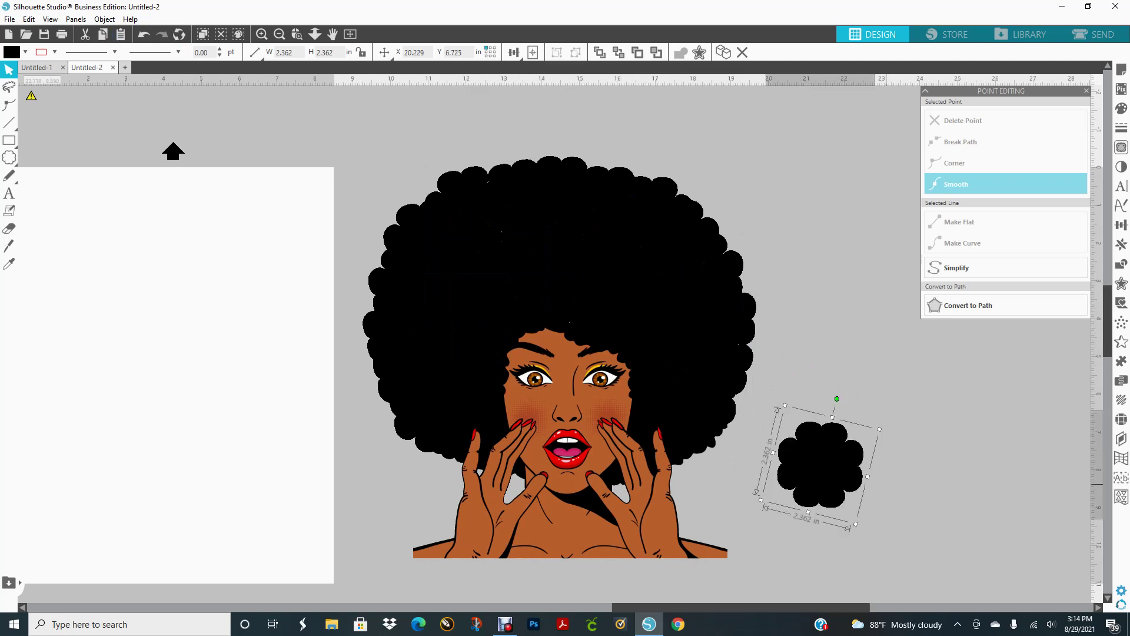
pyautogui.moveTo(820, 462); pyautogui.dragTo(700, 340)
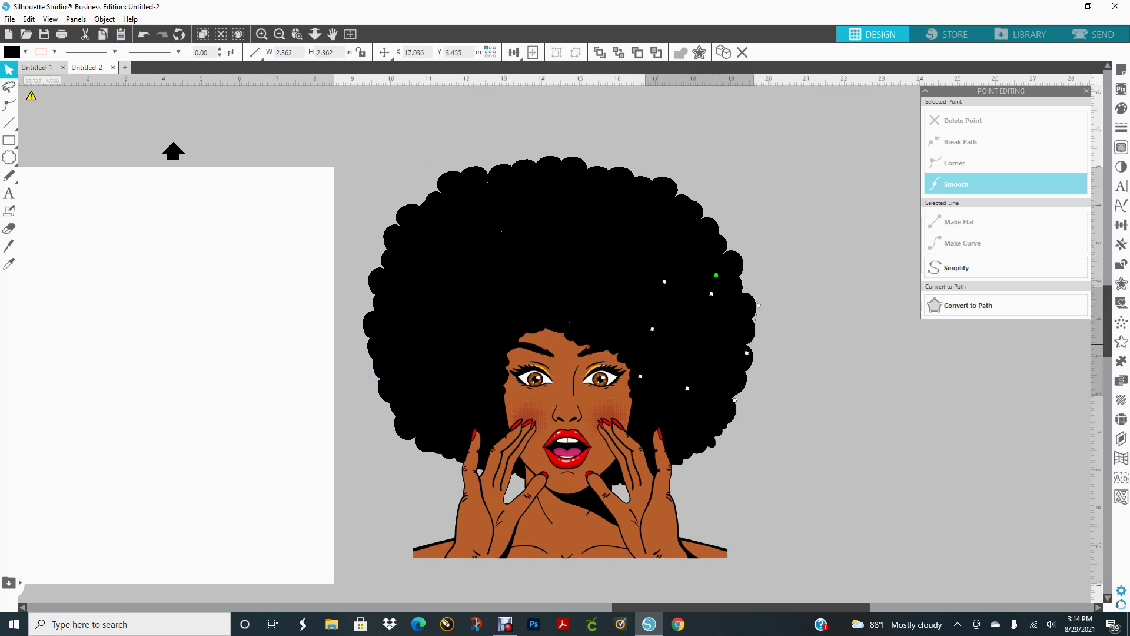
pyautogui.click(845, 238)
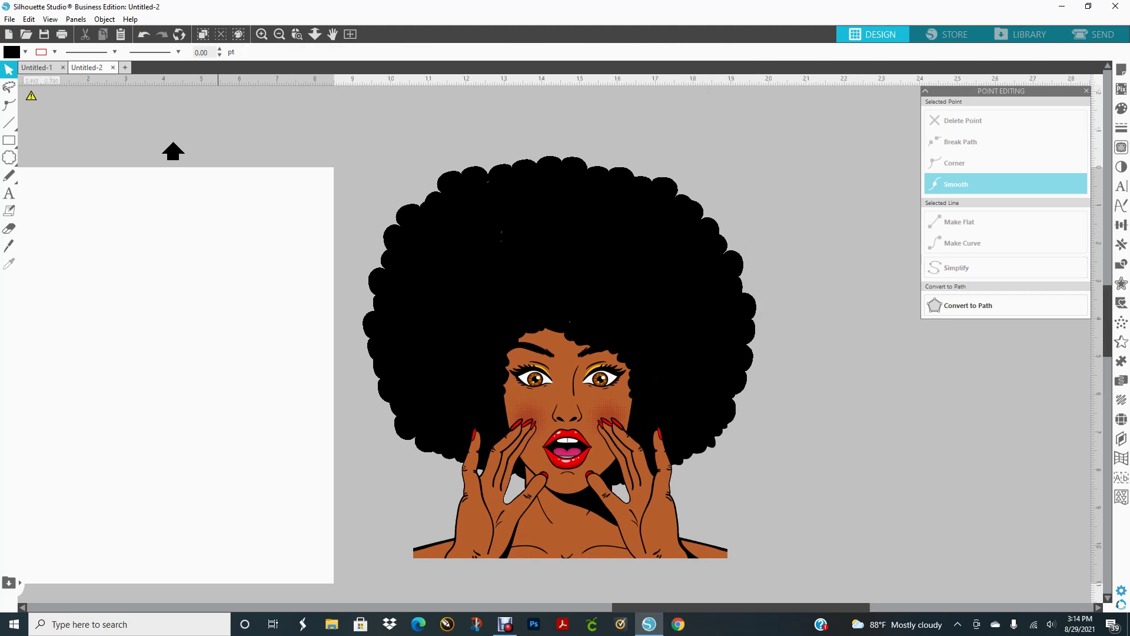
# Paste more flower copies over the remaining specks above the forehead and in the upper middle of the hair.
pyautogui.click(120, 34)
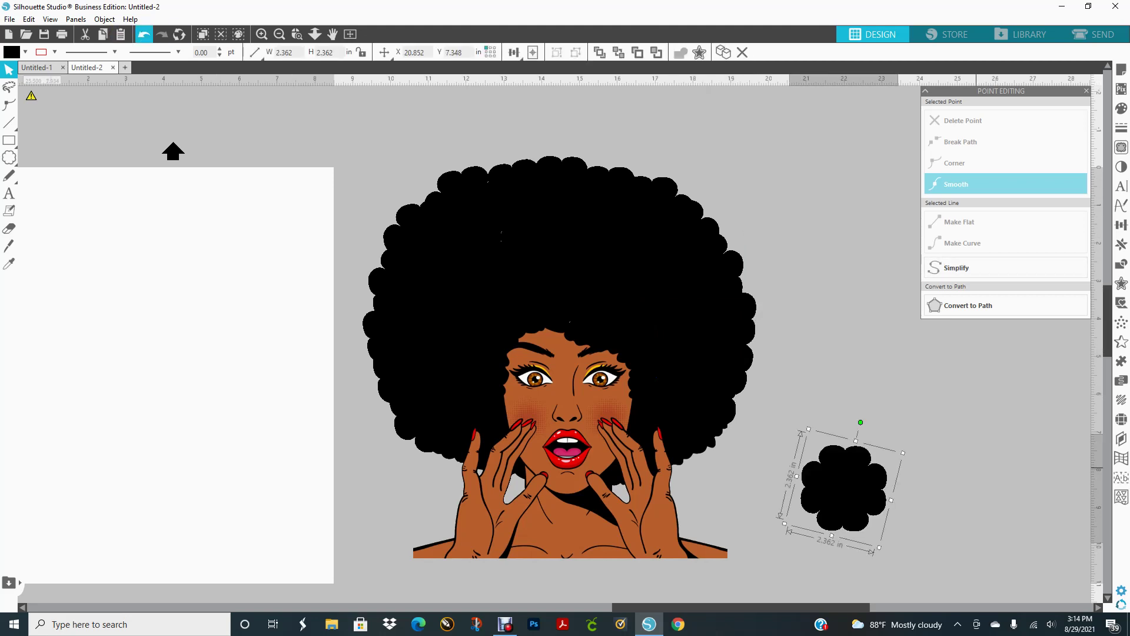
pyautogui.moveTo(818, 519); pyautogui.dragTo(552, 333)
pyautogui.click(162, 101)
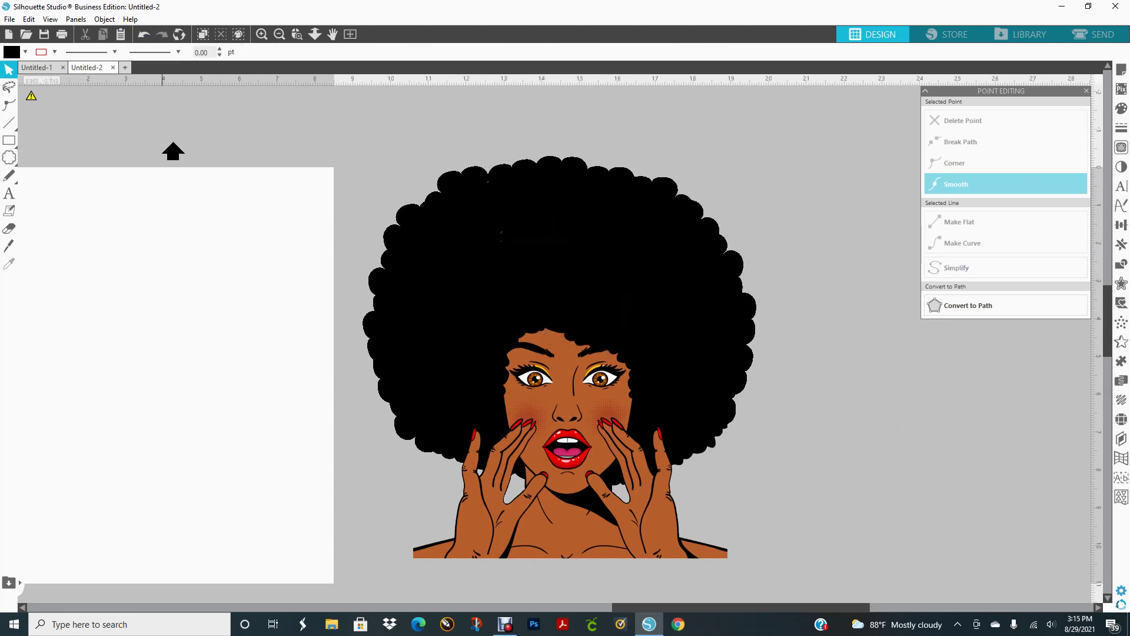
pyautogui.hotkey('ctrl', 'v')
pyautogui.moveTo(880, 524); pyautogui.dragTo(506, 259)
pyautogui.click(1027, 446)
pyautogui.moveTo(862, 529)
pyautogui.mouseDown()
pyautogui.moveTo(544, 283)
pyautogui.moveTo(499, 228)
pyautogui.moveTo(551, 236)
pyautogui.mouseUp()
# Shift the flowers along the hair's left edge slightly inward, from the upper-left curve down to the lower-left.
pyautogui.moveTo(381, 334); pyautogui.dragTo(387, 333)
pyautogui.moveTo(392, 280); pyautogui.dragTo(397, 280)
pyautogui.moveTo(415, 227); pyautogui.dragTo(419, 227)
pyautogui.click(428, 180)
pyautogui.click(454, 194)
pyautogui.moveTo(388, 353); pyautogui.dragTo(392, 353)
pyautogui.moveTo(396, 391); pyautogui.dragTo(401, 392)
pyautogui.moveTo(419, 429); pyautogui.dragTo(423, 428)
pyautogui.click(658, 551)
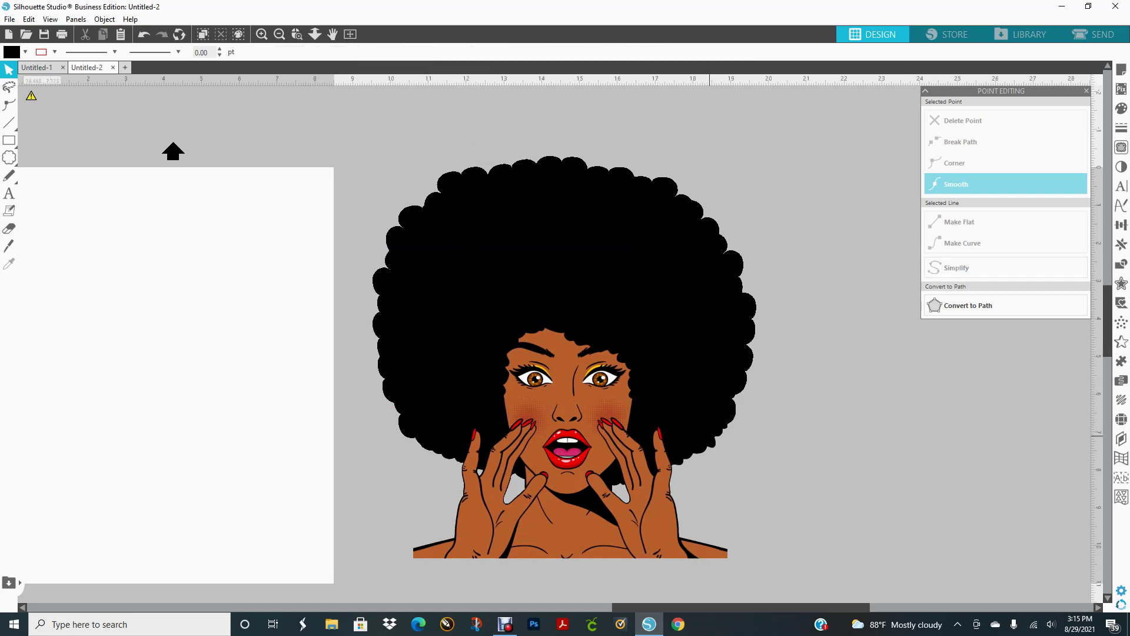
# Move the lowest flower on the hair's right side slightly up and inward.
pyautogui.click(709, 437)
pyautogui.moveTo(713, 437); pyautogui.dragTo(710, 434)
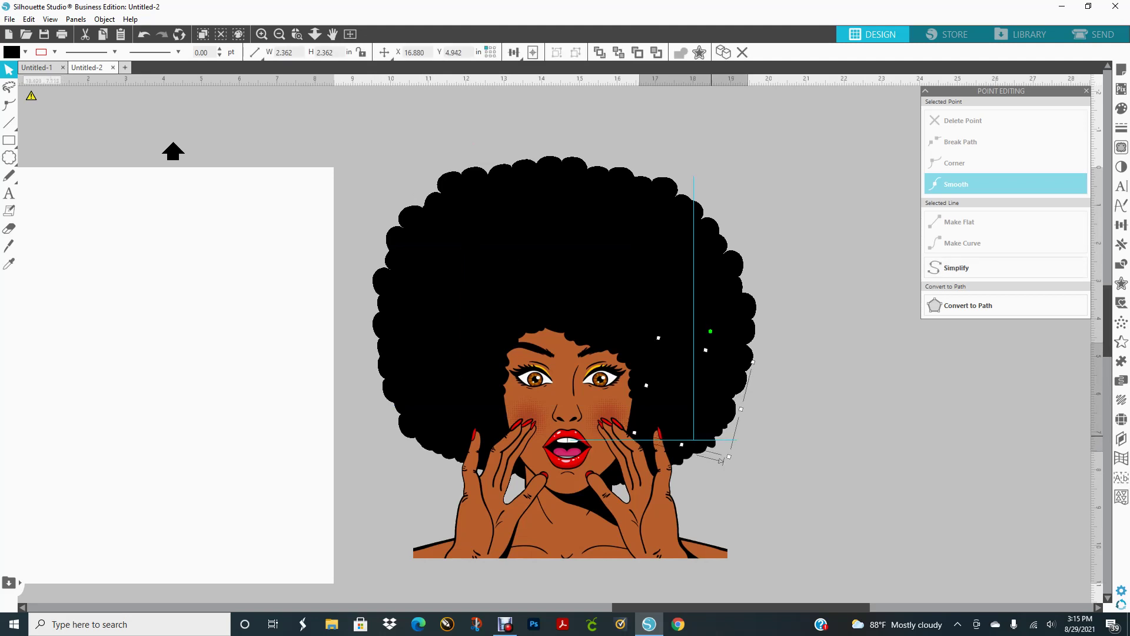
pyautogui.click(805, 400)
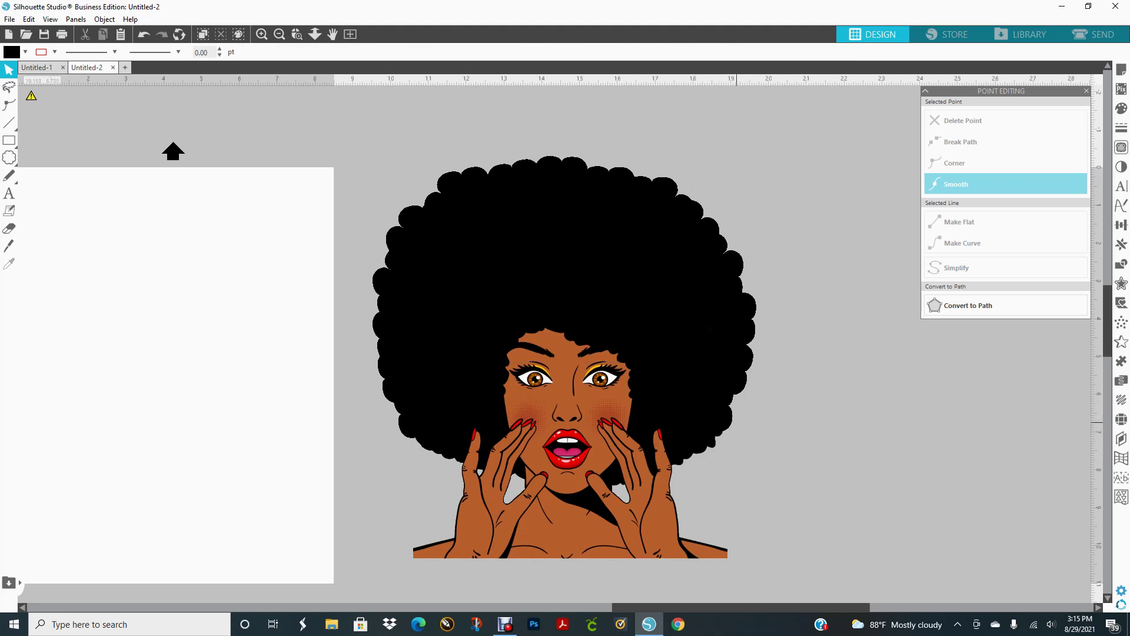
# Rotate the lowest flower on the hair's left side slightly counterclockwise and reposition it to round the lower-left edge.
pyautogui.moveTo(412, 429); pyautogui.dragTo(414, 432)
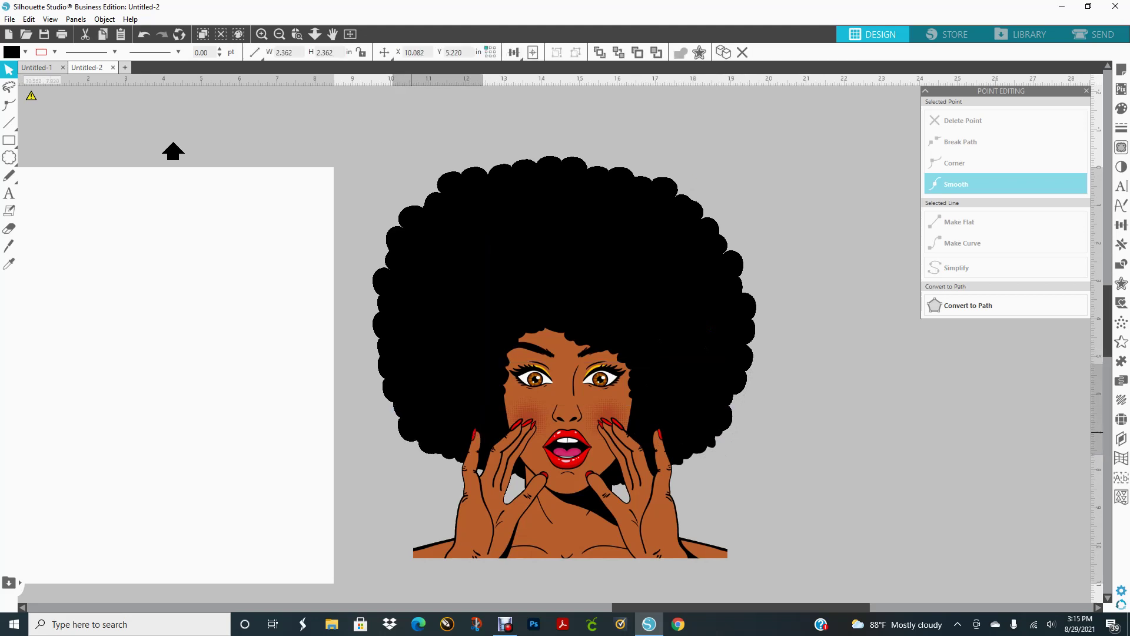
pyautogui.click(386, 439)
pyautogui.click(425, 427)
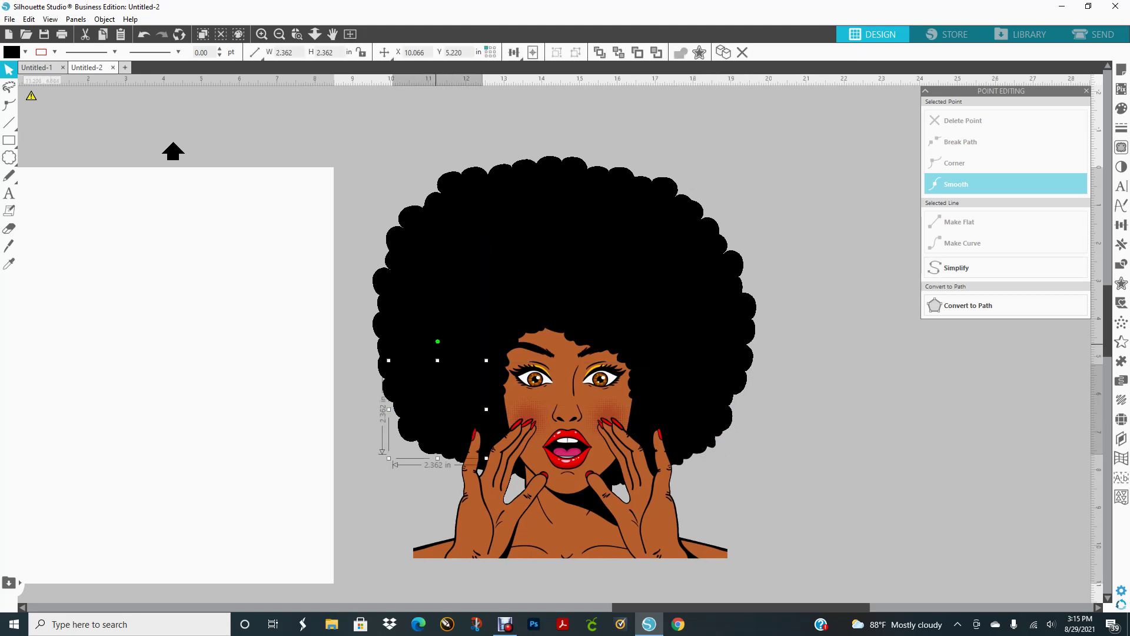
pyautogui.moveTo(437, 341); pyautogui.dragTo(424, 342)
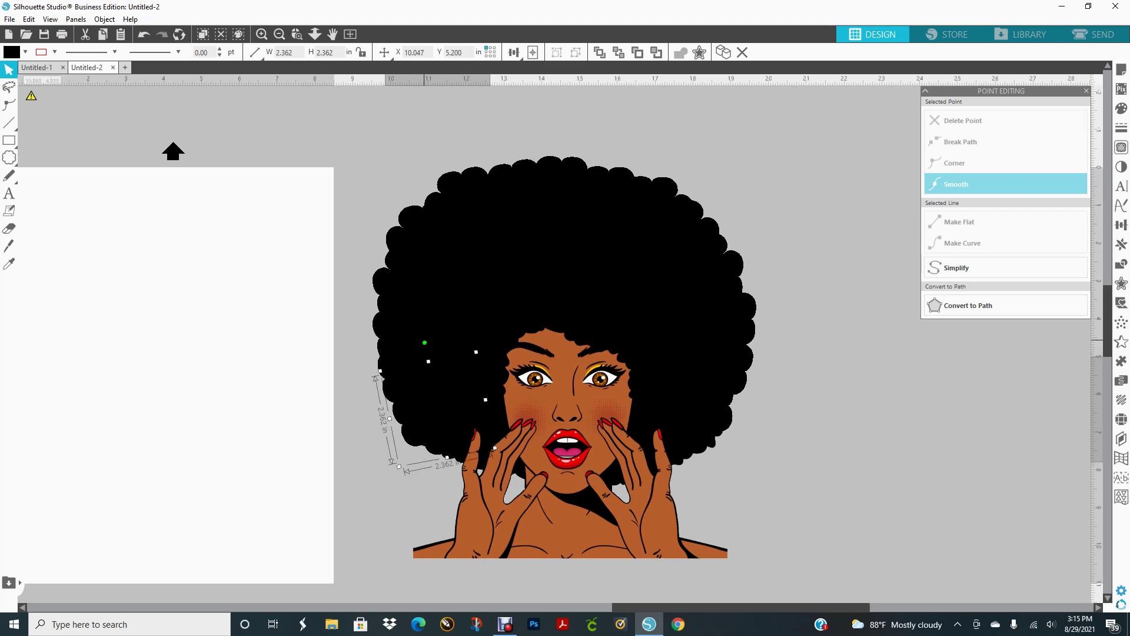
pyautogui.moveTo(426, 390)
pyautogui.mouseDown()
pyautogui.moveTo(435, 374)
pyautogui.moveTo(428, 396)
pyautogui.moveTo(419, 375)
pyautogui.moveTo(439, 405)
pyautogui.moveTo(426, 423)
pyautogui.moveTo(428, 399)
pyautogui.mouseUp()
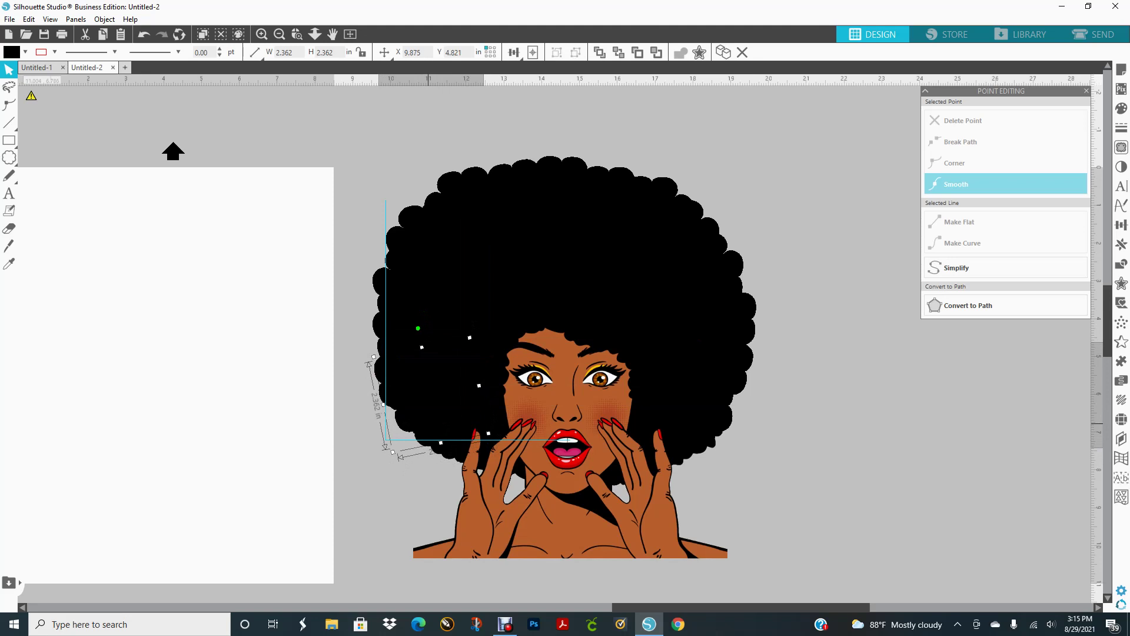
pyautogui.press('Escape')
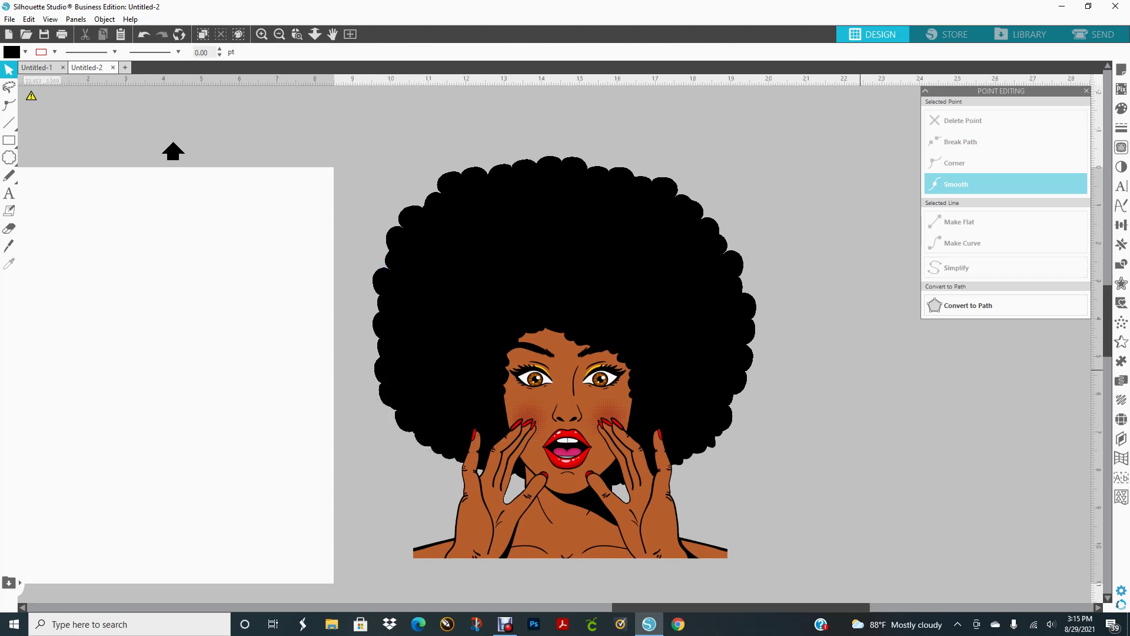
# Adjust the position of the lower-right flower so the hair's edge curves evenly toward the hand.
pyautogui.moveTo(714, 412); pyautogui.dragTo(718, 401)
pyautogui.moveTo(722, 456); pyautogui.dragTo(722, 465)
pyautogui.click(715, 429)
pyautogui.click(733, 461)
pyautogui.click(494, 375)
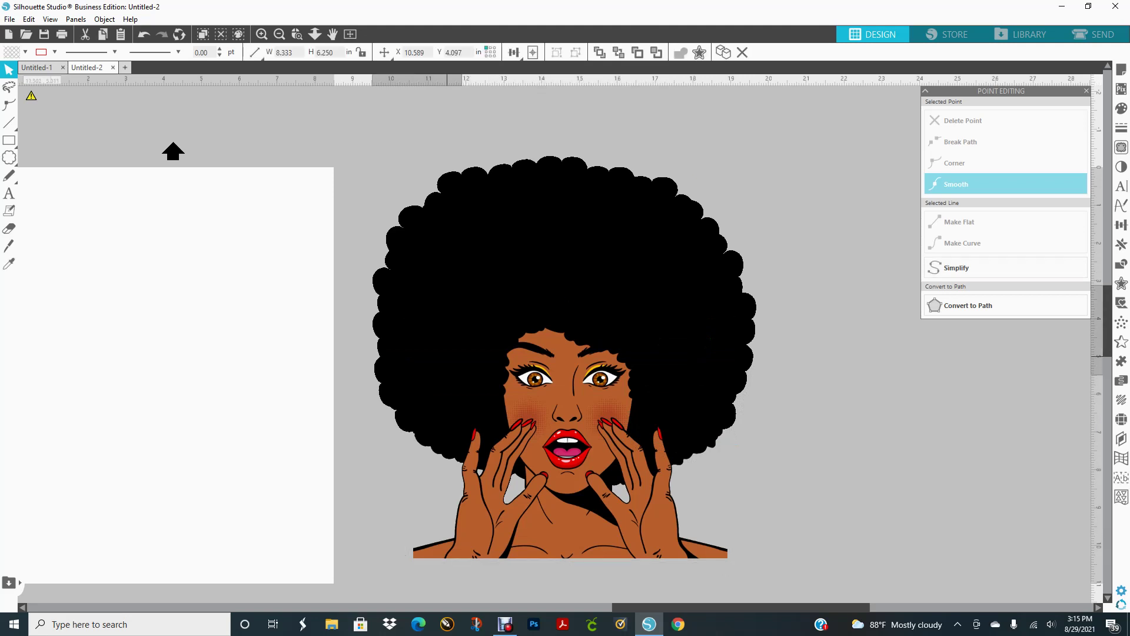
pyautogui.click(478, 380)
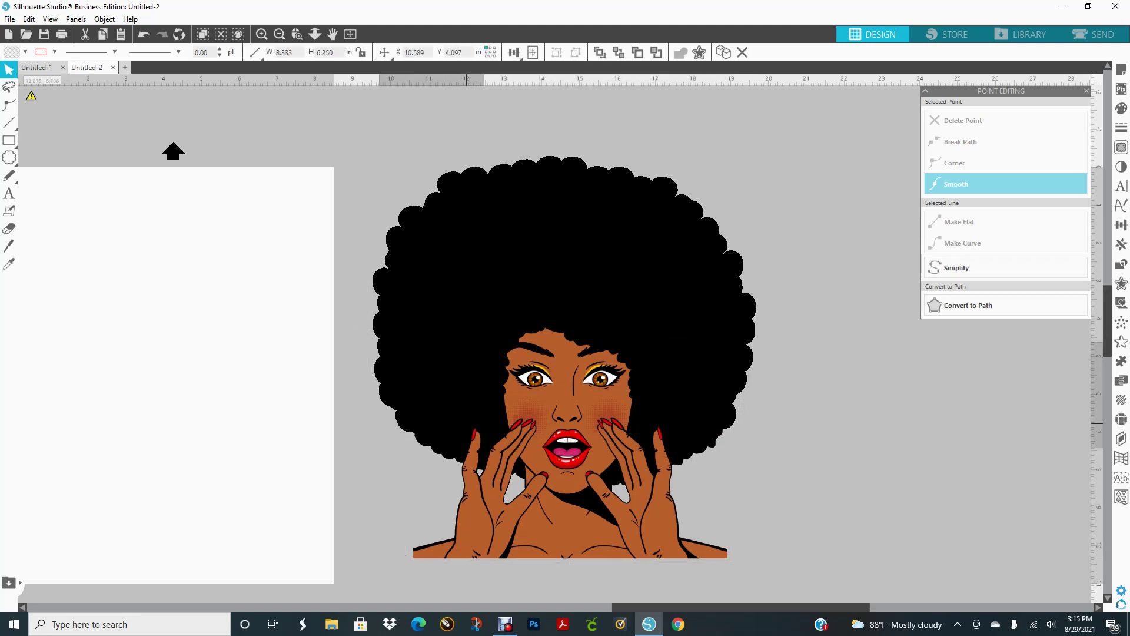
pyautogui.click(459, 375)
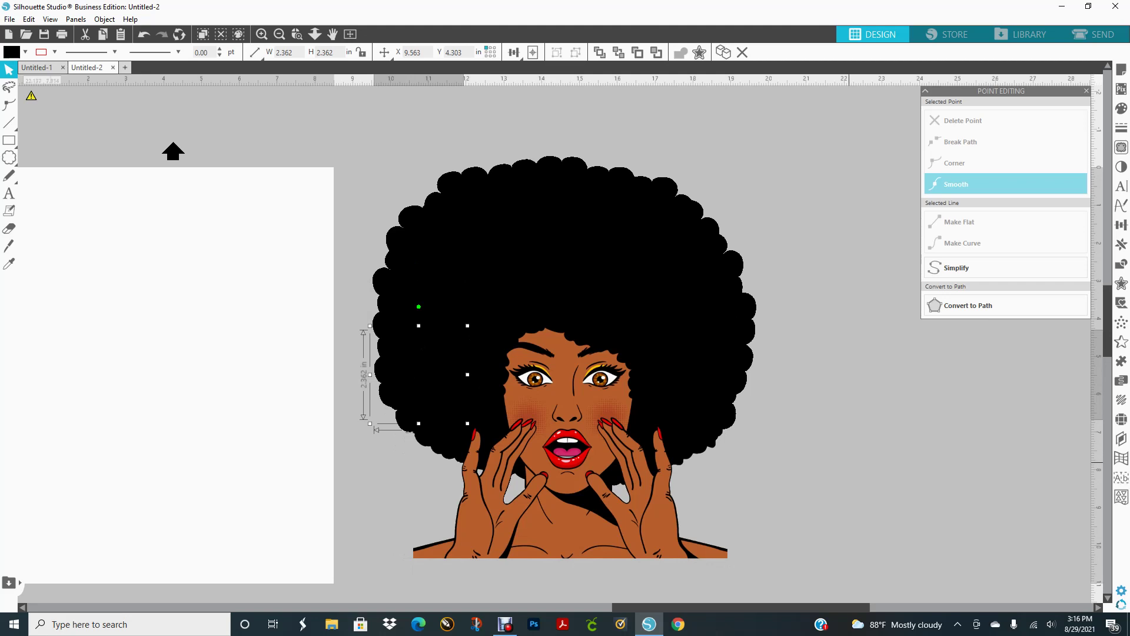
pyautogui.click(857, 447)
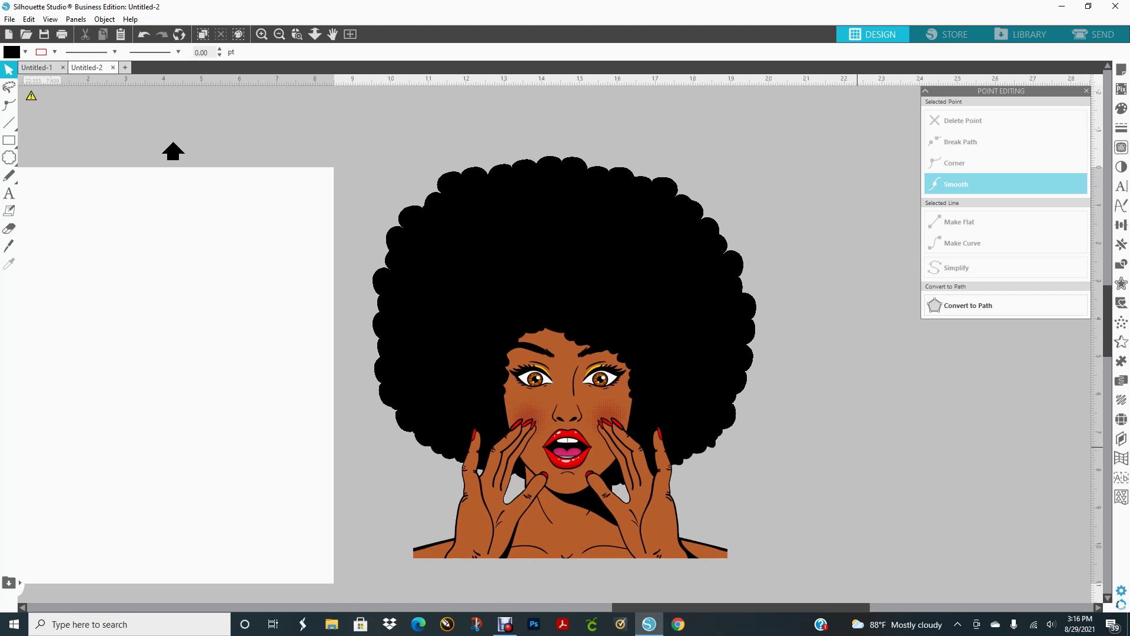
# Select the portrait together with all the flower copies and group them into one object.
pyautogui.moveTo(306, 114); pyautogui.dragTo(802, 592)
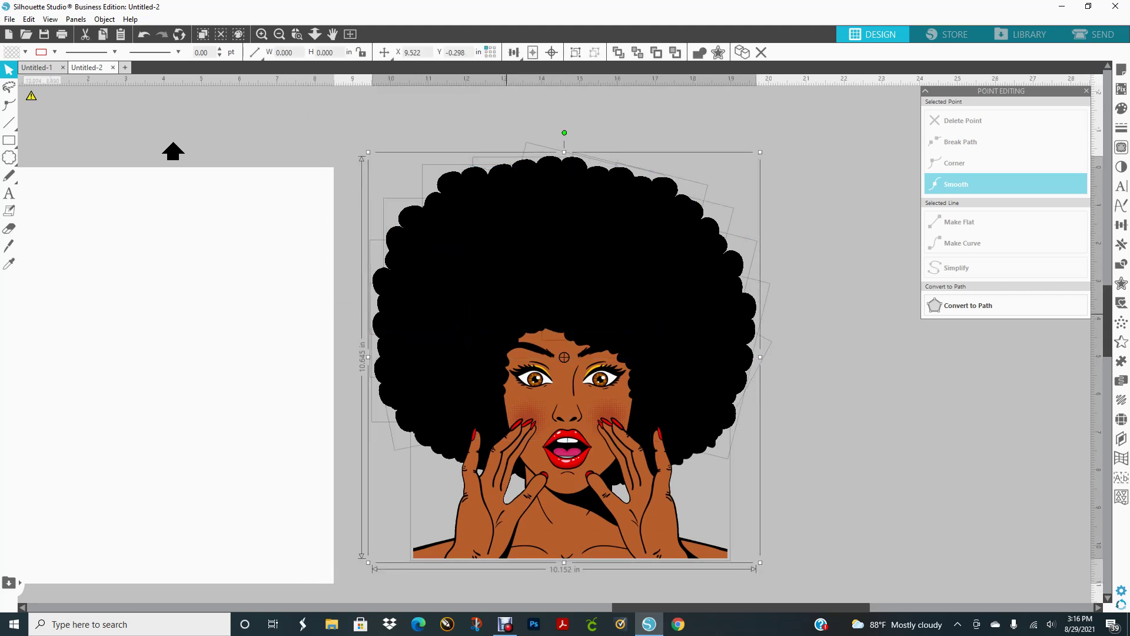
pyautogui.rightClick(524, 287)
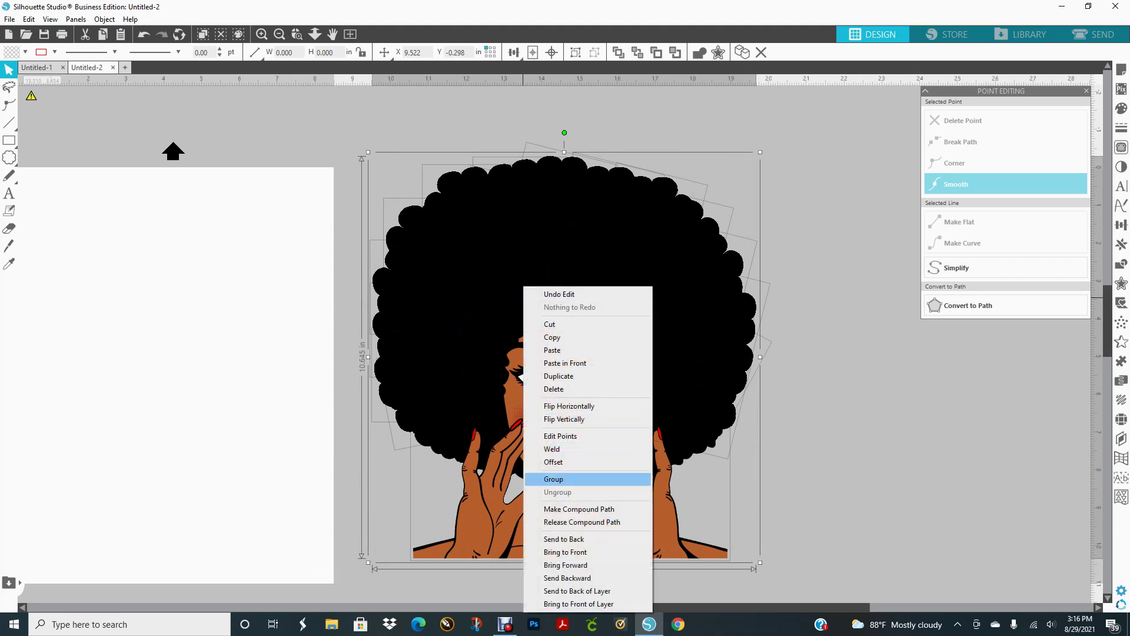
pyautogui.click(554, 478)
# Move the grouped portrait onto the page, scale it down to fit within the page width, and center it.
pyautogui.moveTo(564, 358); pyautogui.dragTo(219, 342)
pyautogui.moveTo(835, 607); pyautogui.dragTo(693, 607)
pyautogui.click(693, 256)
pyautogui.moveTo(720, 139); pyautogui.dragTo(634, 230)
pyautogui.press('Escape')
pyautogui.moveTo(614, 377); pyautogui.dragTo(609, 360)
pyautogui.click(736, 360)
pyautogui.press('Escape')
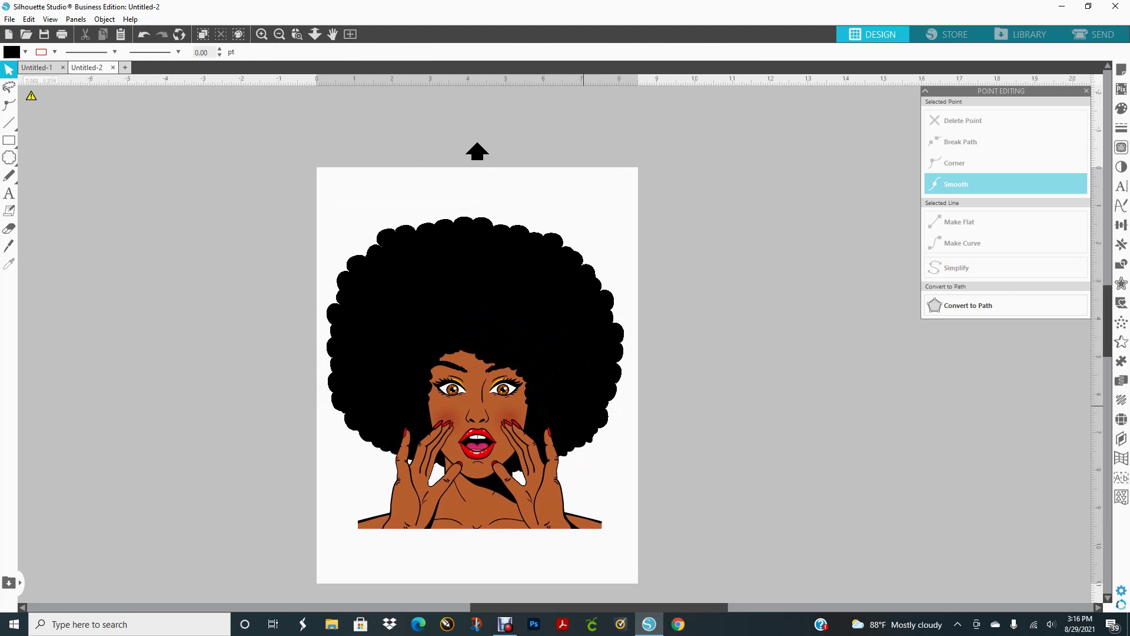